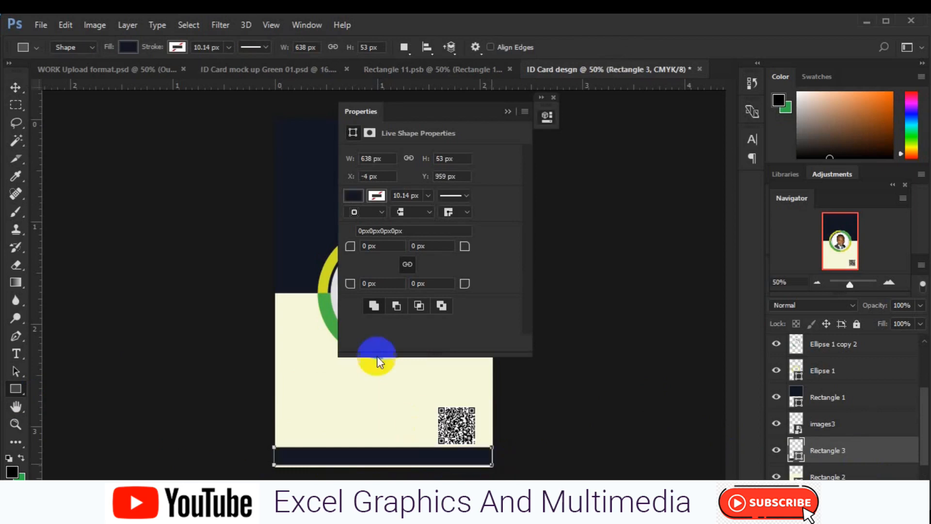
# Fill the bottom strip with the photo ring's green, #4db748.
pyautogui.click(508, 111)
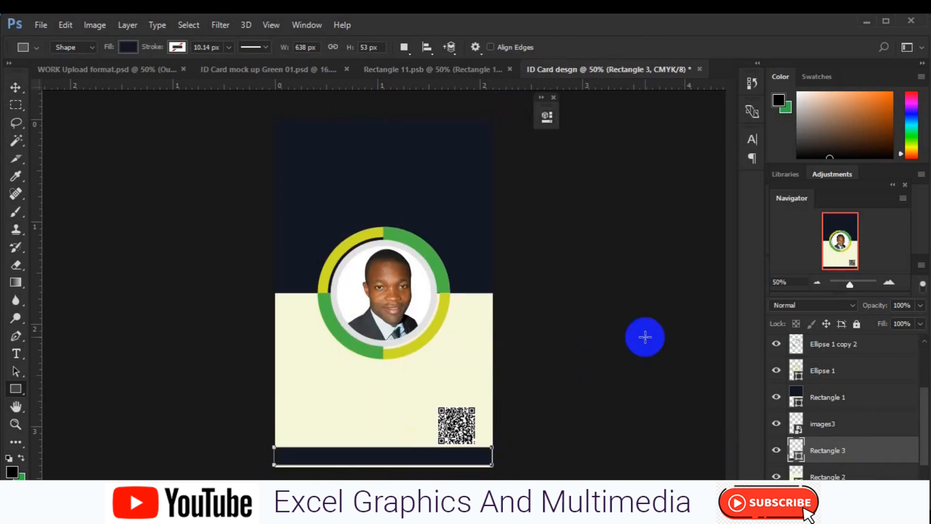
pyautogui.doubleClick(796, 453)
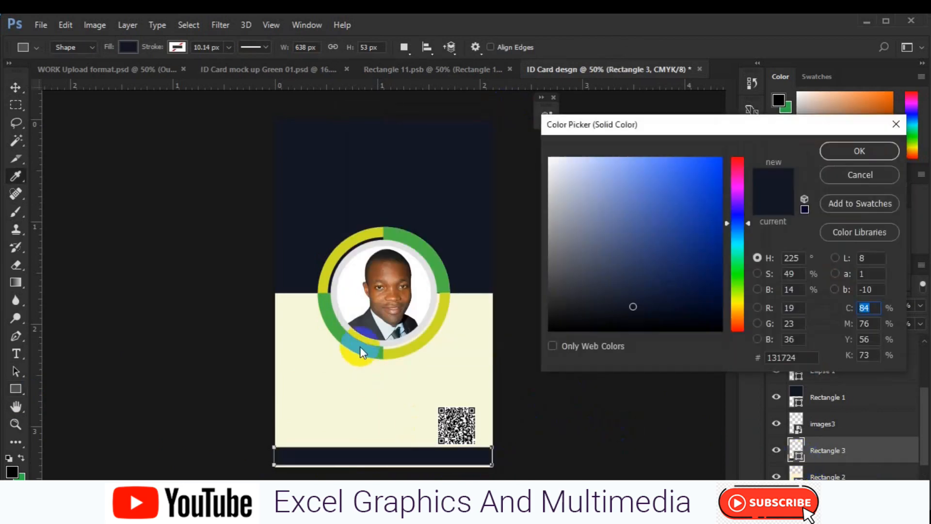
pyautogui.click(359, 346)
pyautogui.click(837, 156)
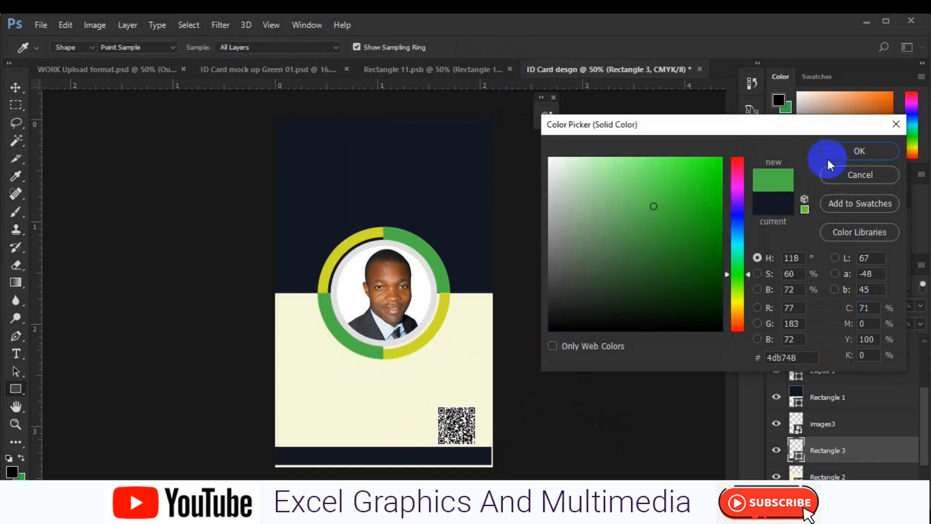
# Centre the bottom strip horizontally on the card using a full-canvas selection.
pyautogui.click(15, 89)
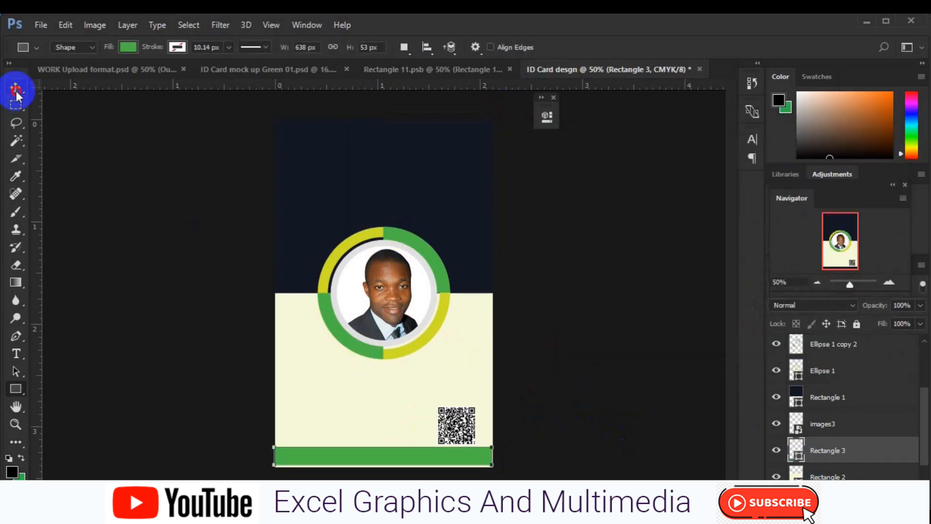
pyautogui.hotkey('ctrl', 'a')
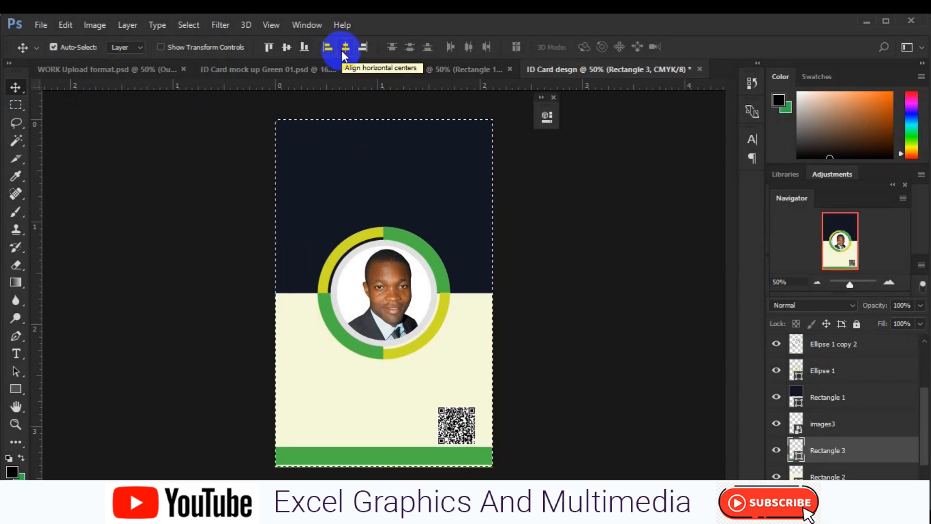
pyautogui.hotkey('ctrl', 'd')
pyautogui.click(347, 418)
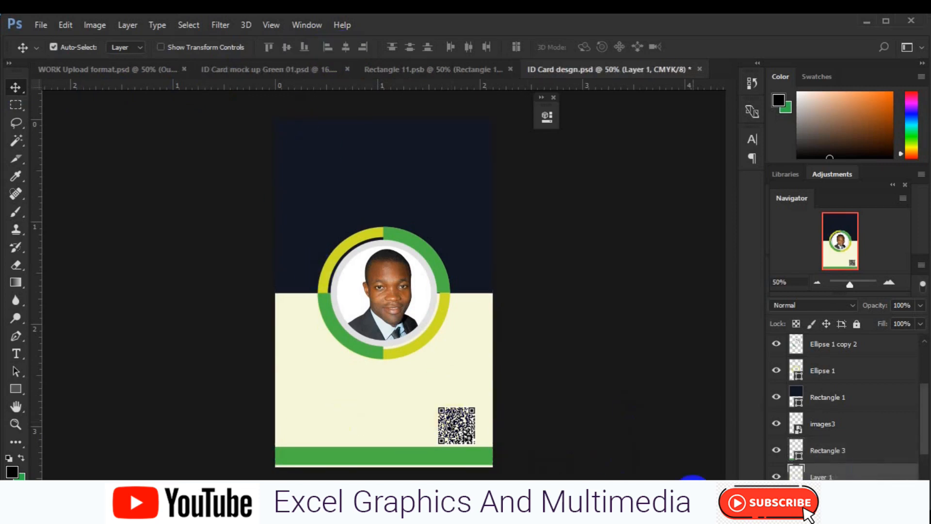
pyautogui.click(16, 354)
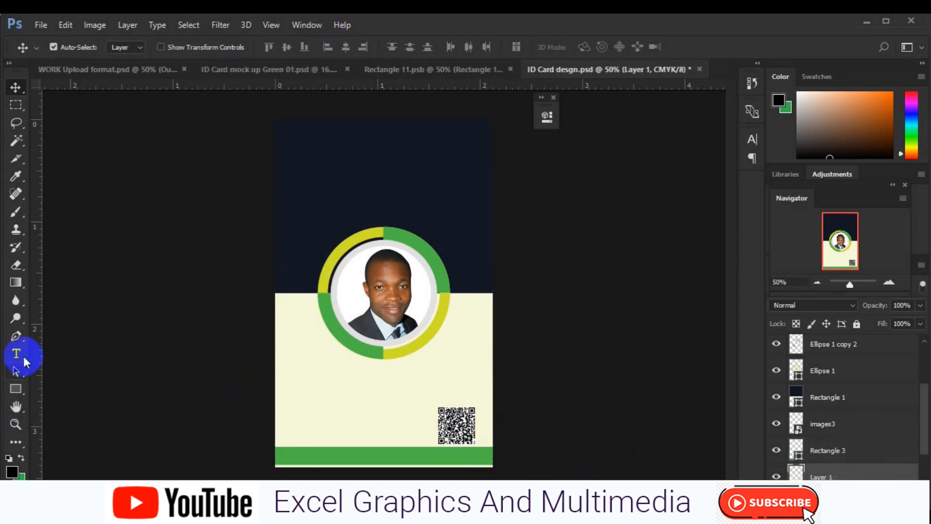
# Type the 'IDNUMBER :' label below the photo in Lato Medium 6 pt green.
pyautogui.click(291, 365)
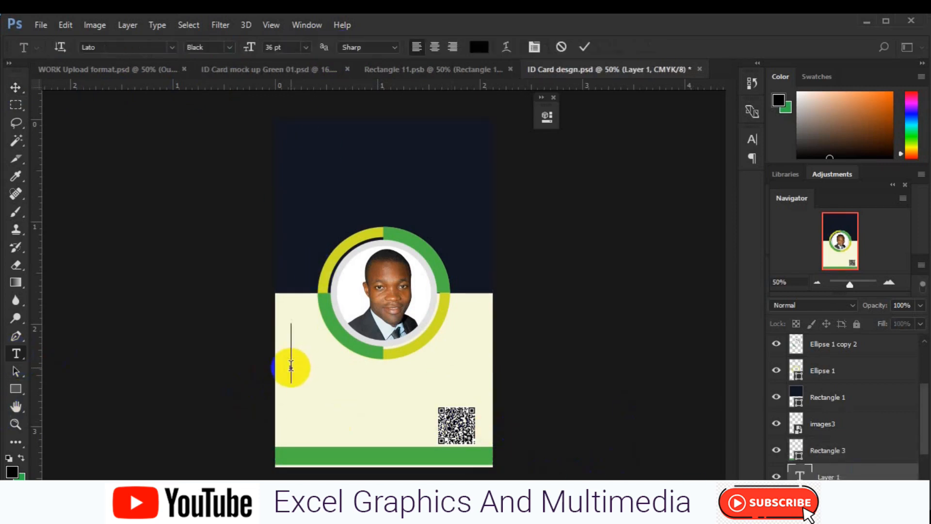
pyautogui.write('IDNUM')
pyautogui.hotkey('ctrl', 'a')
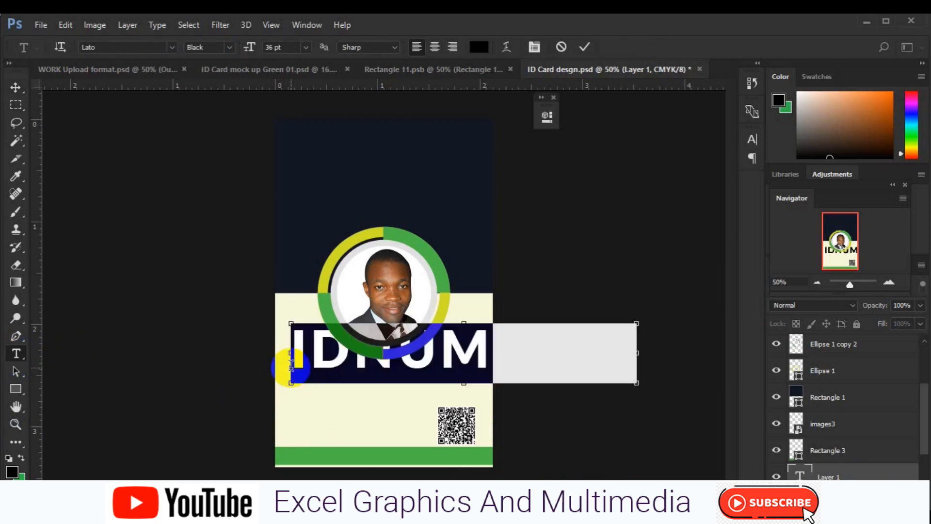
pyautogui.click(230, 47)
pyautogui.click(229, 147)
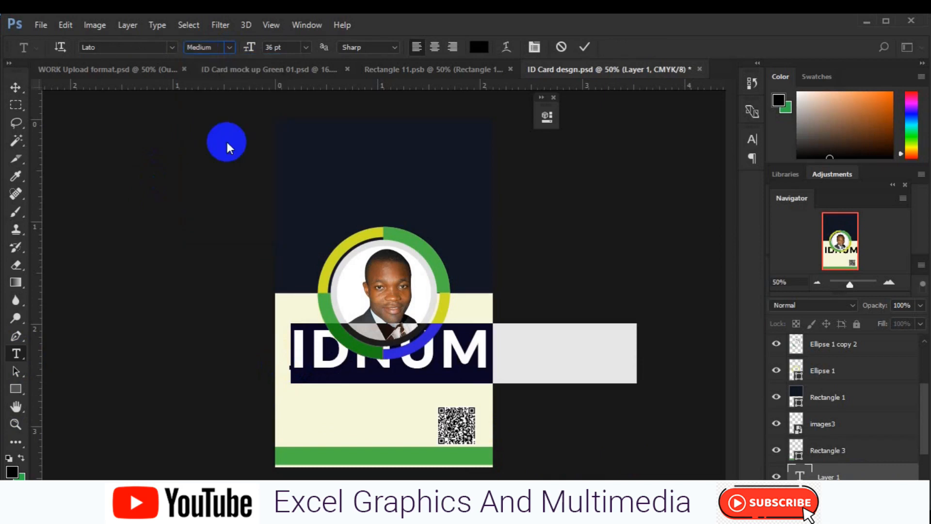
pyautogui.click(306, 47)
pyautogui.click(305, 101)
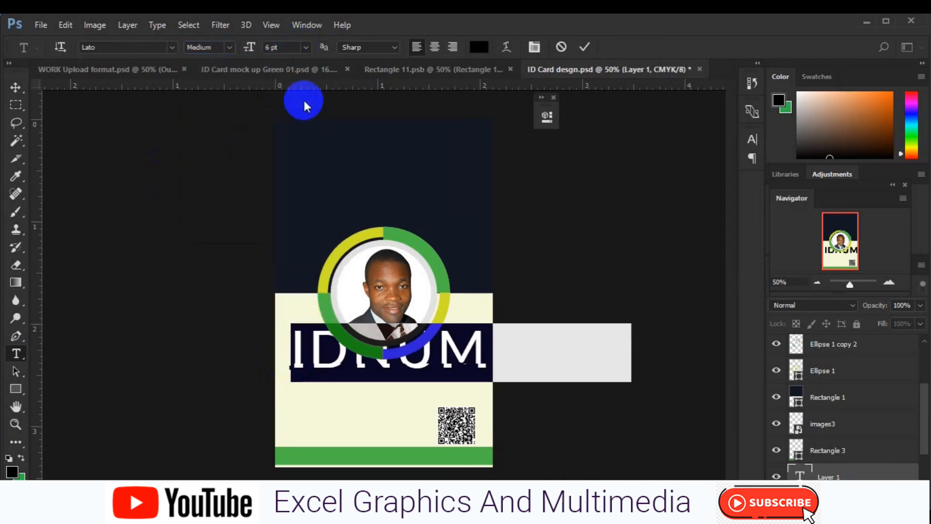
pyautogui.click(479, 47)
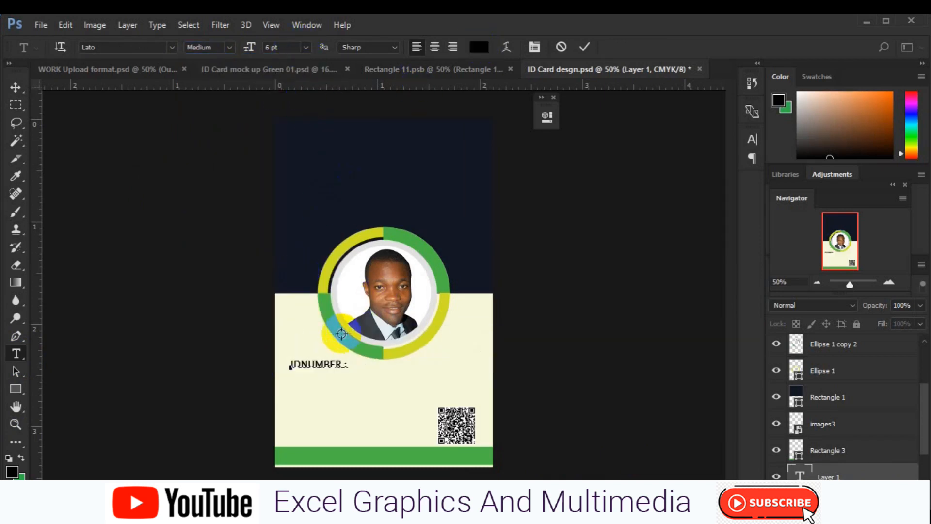
pyautogui.click(858, 150)
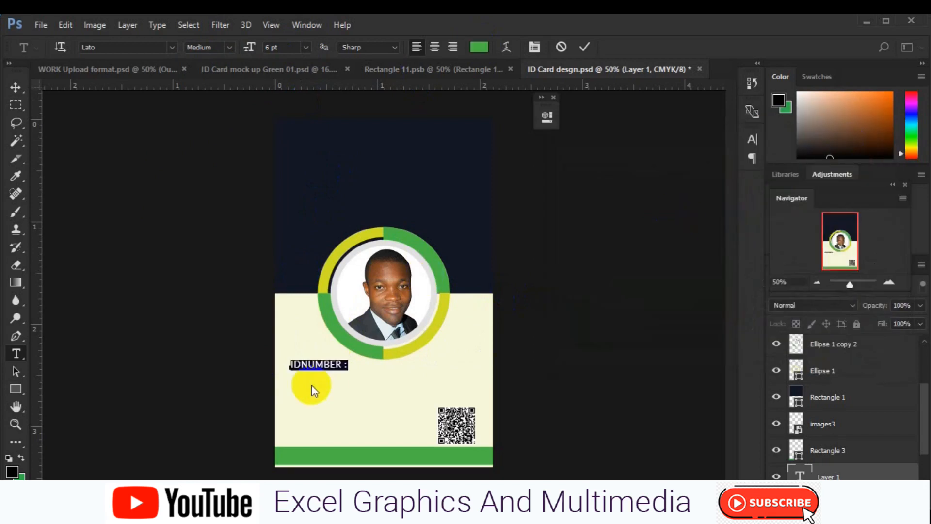
# Restyle the sample ID number line in Thin weight with the card's navy colour.
pyautogui.click(349, 364)
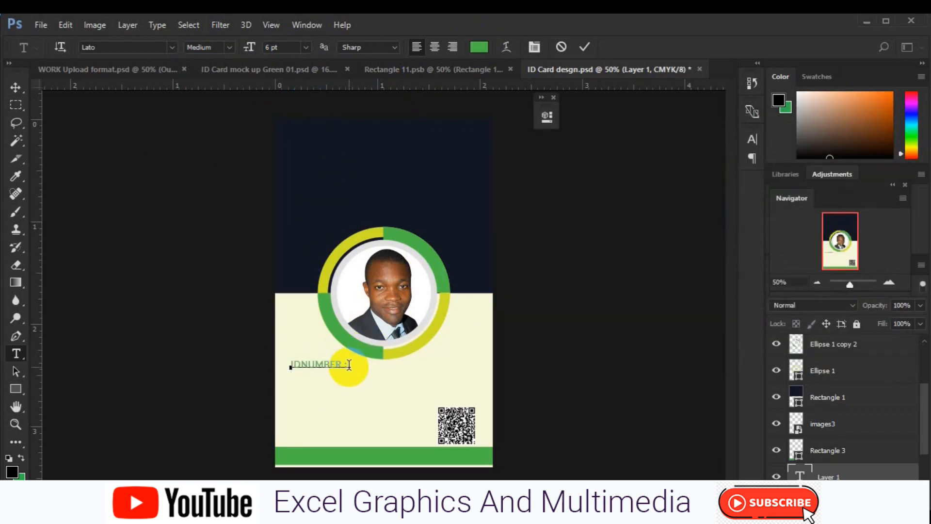
pyautogui.hotkey('shift', 'Left')
pyautogui.hotkey('shift', 'Left')
pyautogui.hotkey('shift', 'Left')
pyautogui.hotkey('shift', 'Left')
pyautogui.hotkey('shift', 'Left')
pyautogui.hotkey('shift', 'Left')
pyautogui.hotkey('shift', 'Left')
pyautogui.hotkey('shift', 'Left')
pyautogui.hotkey('shift', 'Left')
pyautogui.hotkey('shift', 'Left')
pyautogui.hotkey('shift', 'Left')
pyautogui.hotkey('shift', 'Left')
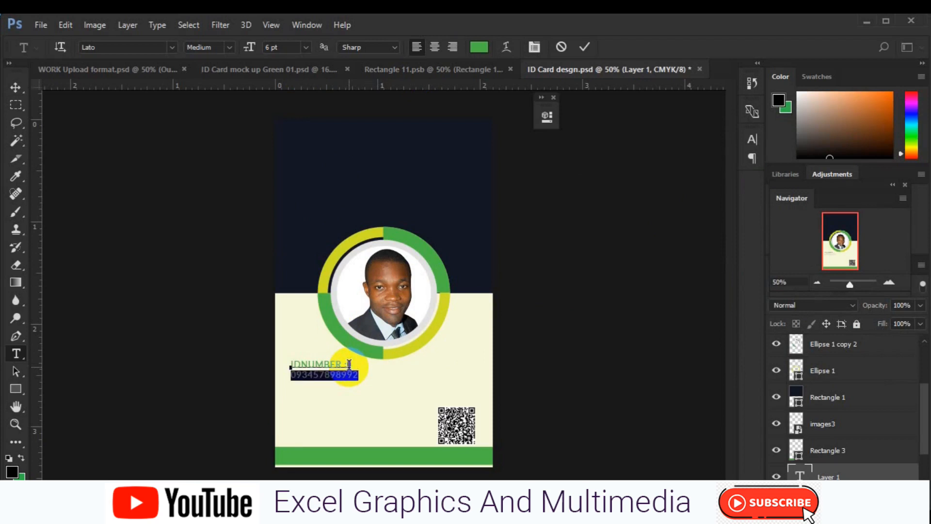
pyautogui.click(478, 51)
pyautogui.click(349, 196)
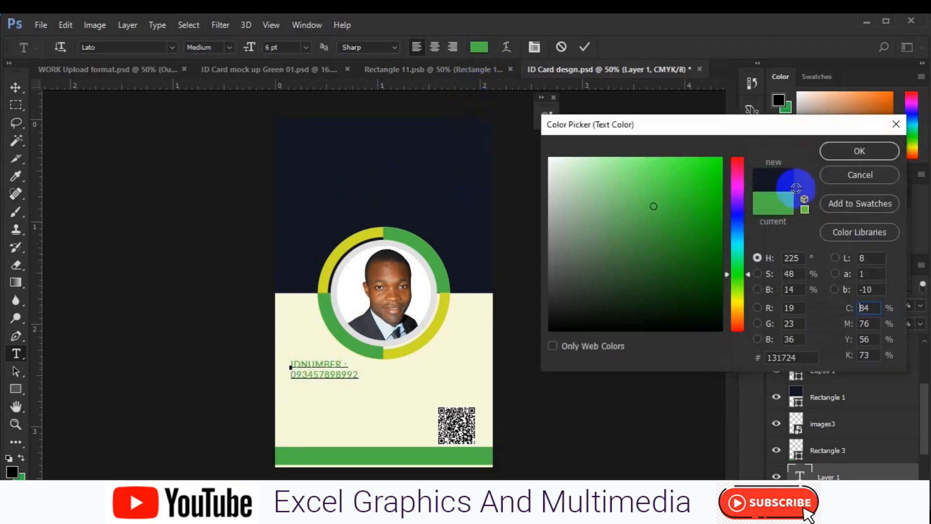
pyautogui.click(835, 156)
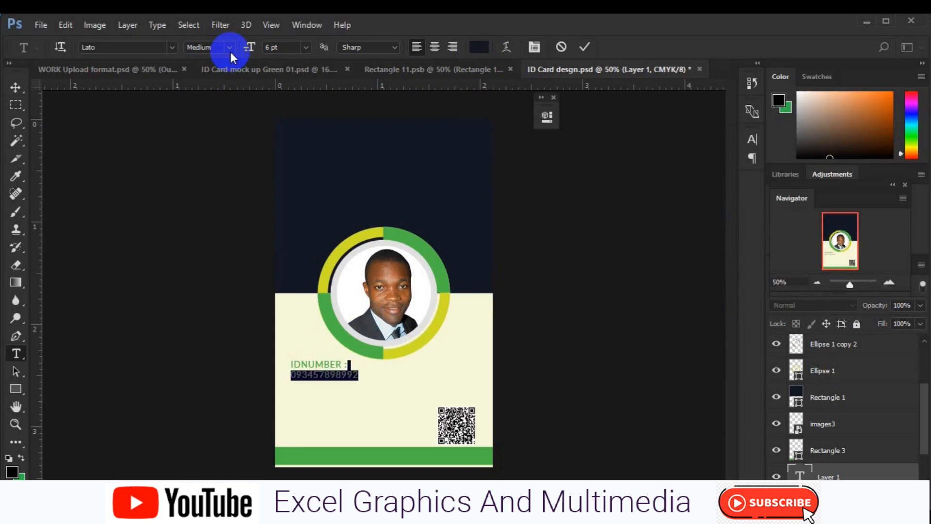
pyautogui.click(230, 48)
pyautogui.click(223, 80)
# Duplicate the ID number block into stacked copies below the first.
pyautogui.click(18, 92)
pyautogui.moveTo(327, 365); pyautogui.dragTo(320, 402)
pyautogui.click(318, 386)
# Delete the third copy, relabel the second 'PHONE NUMBER :' with a phone number, and left-align both blocks.
pyautogui.click(316, 435)
pyautogui.press('Delete')
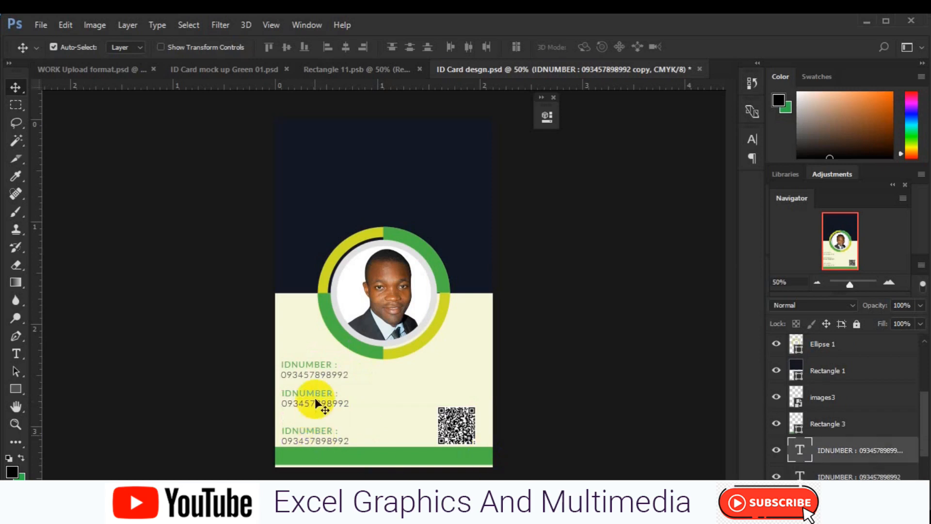
pyautogui.click(16, 354)
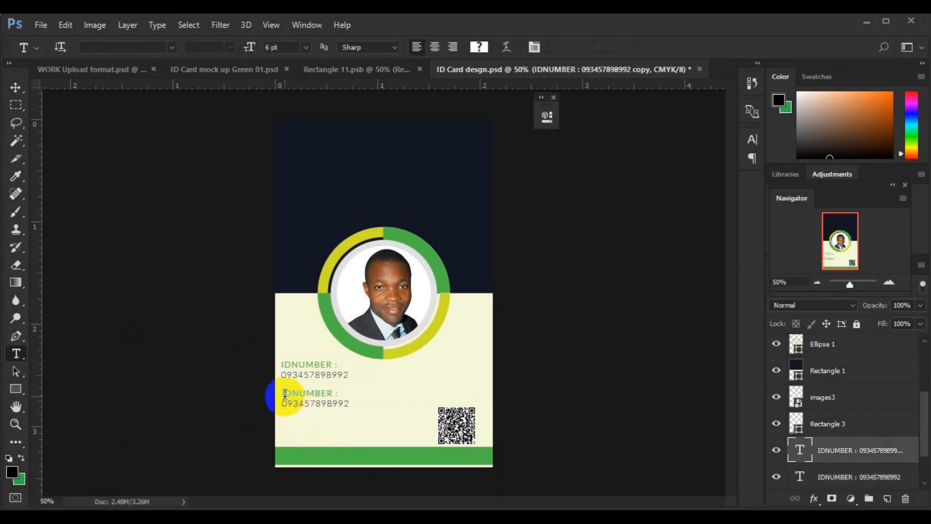
pyautogui.tripleClick(328, 396)
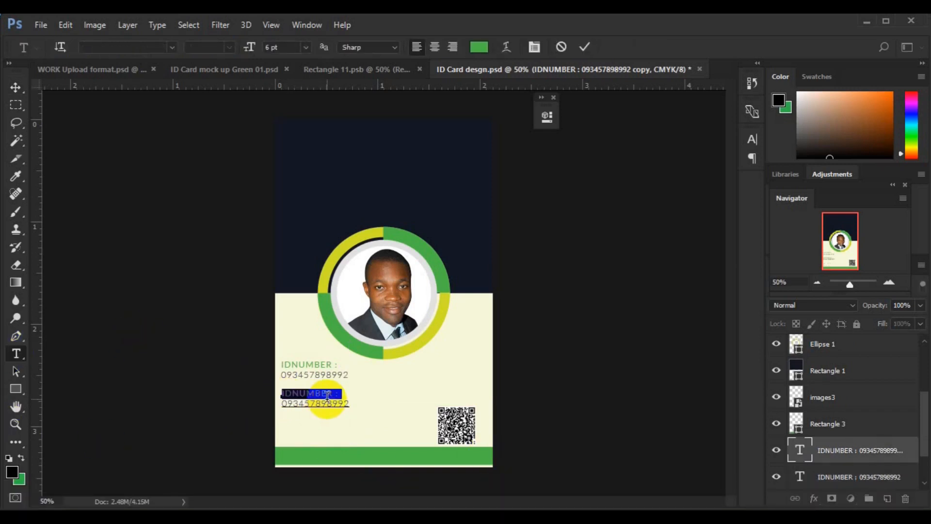
pyautogui.press('Left')
pyautogui.press('Right')
pyautogui.press('Right')
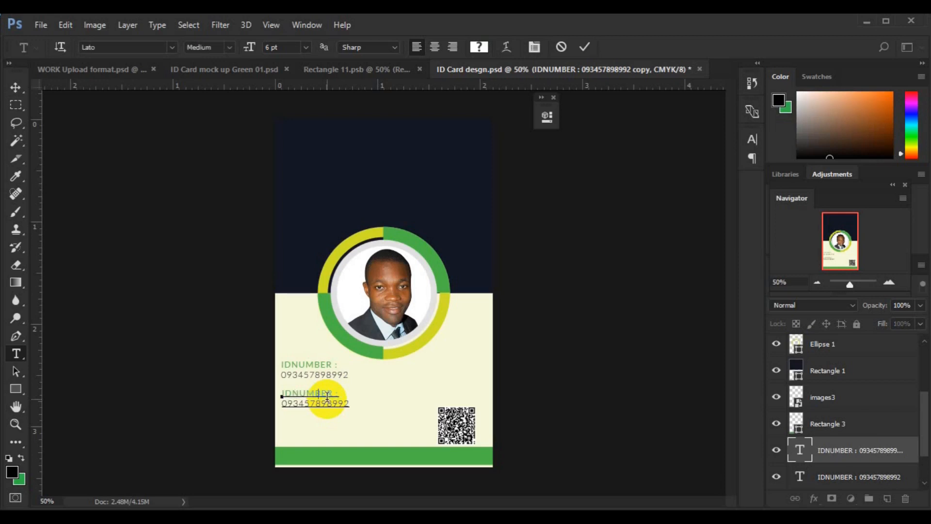
pyautogui.press('BackSpace')
pyautogui.press('BackSpace')
pyautogui.write('PHONE')
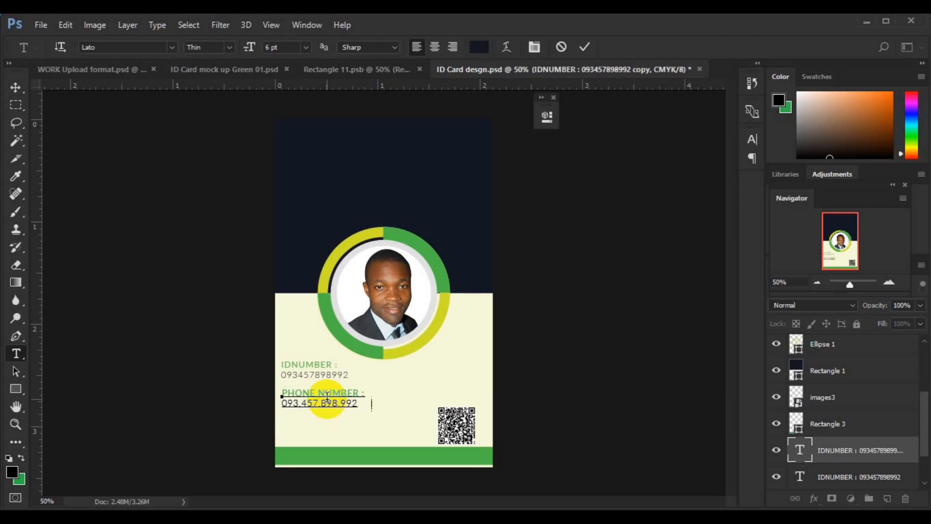
pyautogui.click(15, 87)
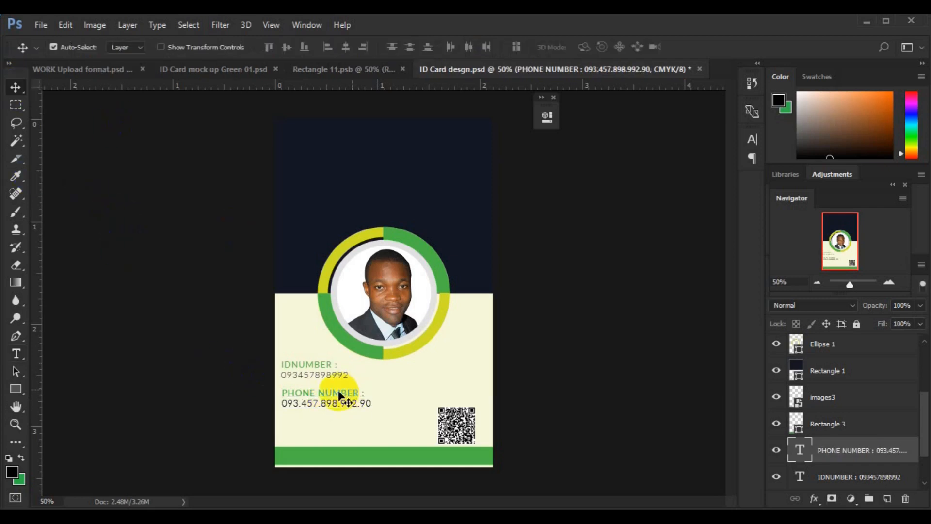
pyautogui.keyDown('shift'); pyautogui.click(825, 475); pyautogui.keyUp('shift')
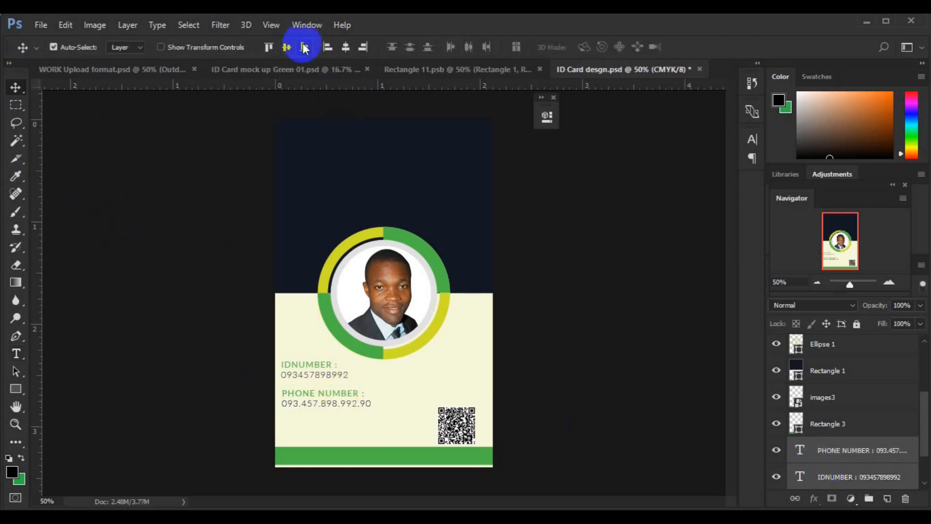
pyautogui.click(326, 48)
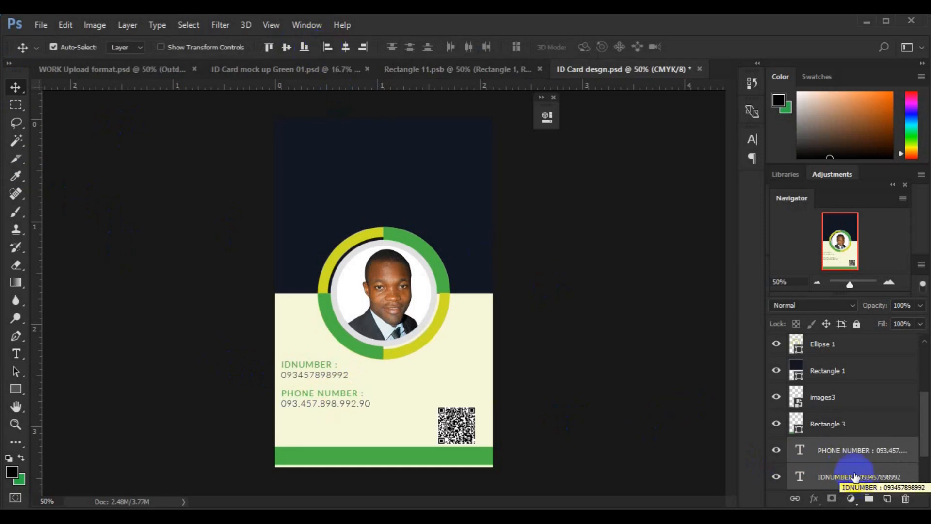
# Copy the phone block below and relabel it 'MAIL ADDRESS :' with a sample e-mail address.
pyautogui.moveTo(327, 398); pyautogui.dragTo(326, 429)
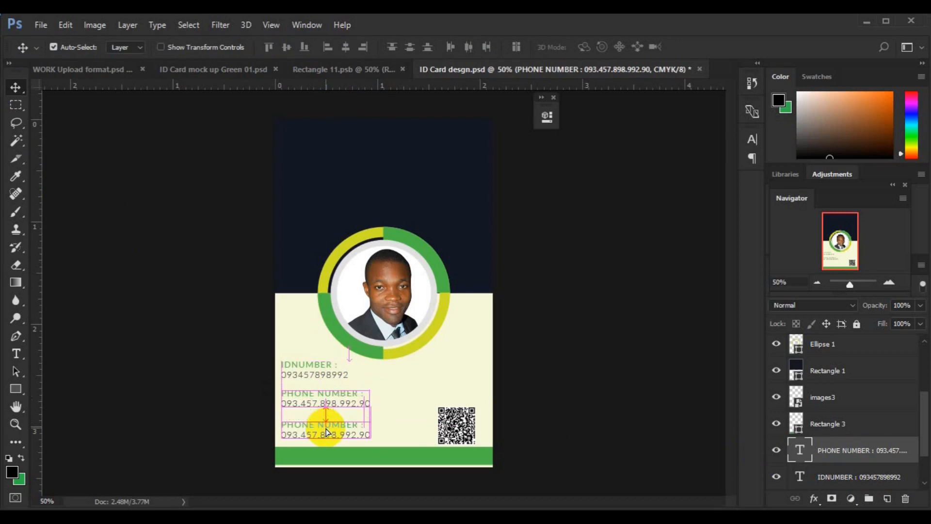
pyautogui.click(16, 354)
pyautogui.click(283, 425)
pyautogui.hotkey('ctrl', 'a')
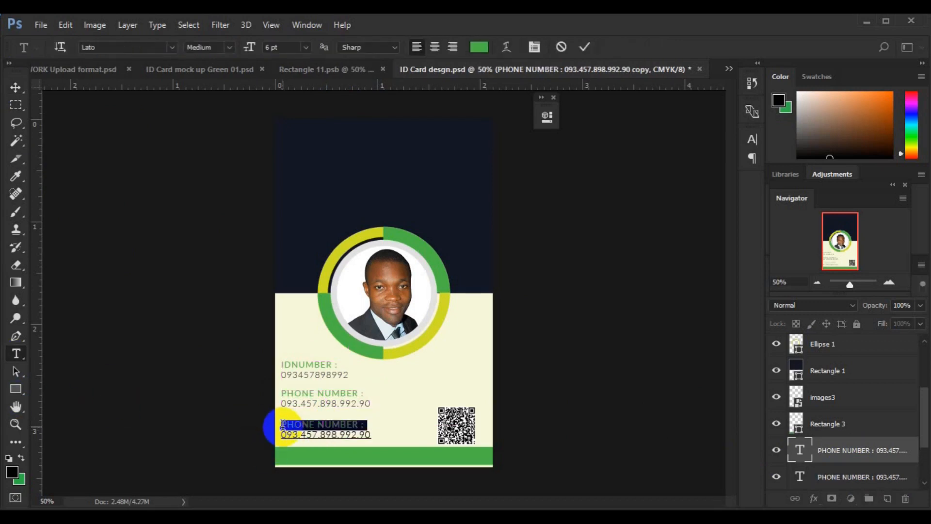
pyautogui.click(282, 425)
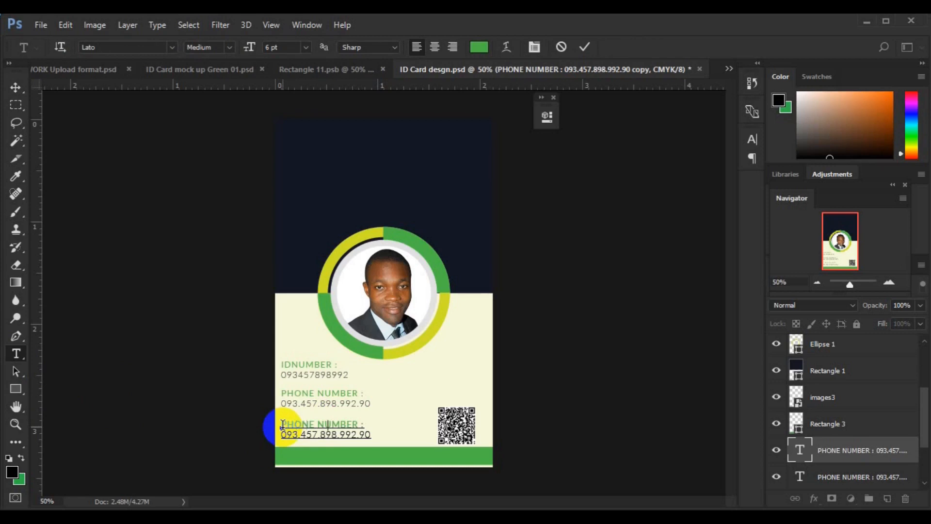
pyautogui.hotkey('shift', 'End')
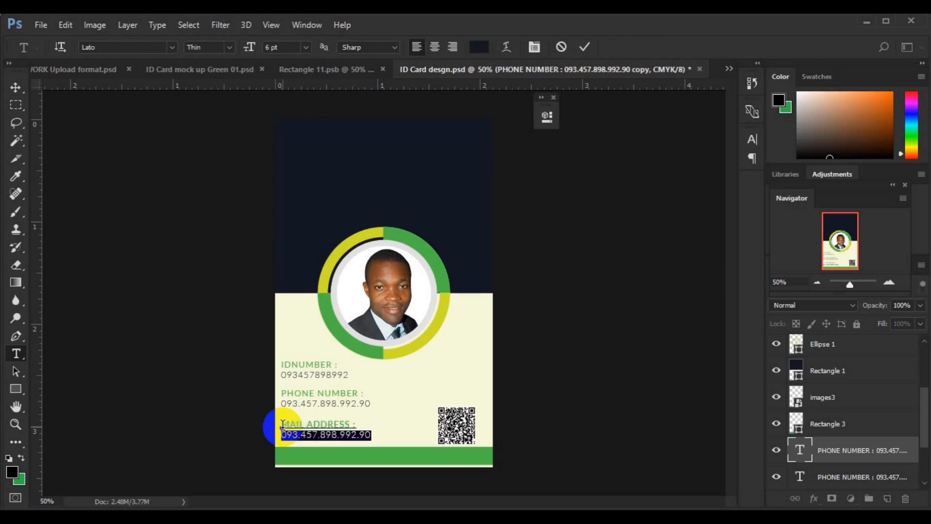
pyautogui.click(282, 424)
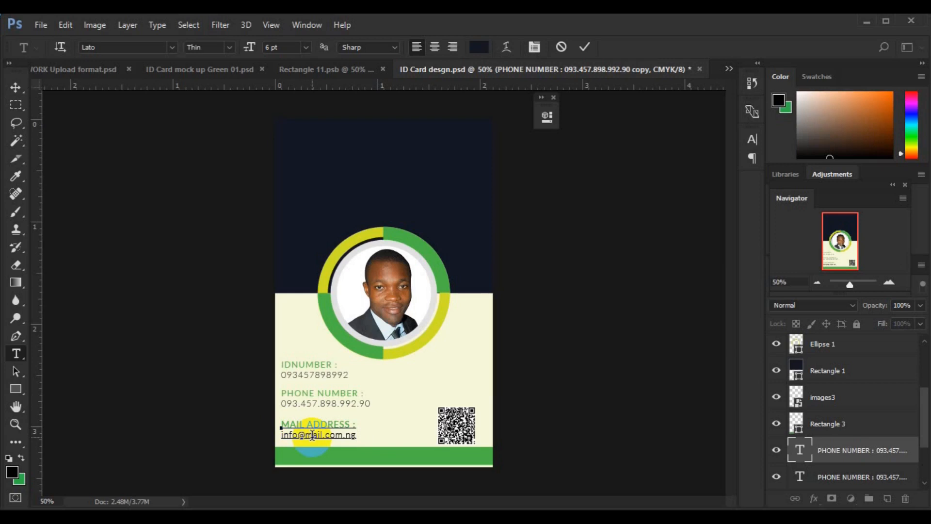
pyautogui.write('sede')
pyautogui.click(16, 88)
# Group the mail and phone text layers together.
pyautogui.keyDown('shift'); pyautogui.click(852, 476); pyautogui.keyUp('shift')
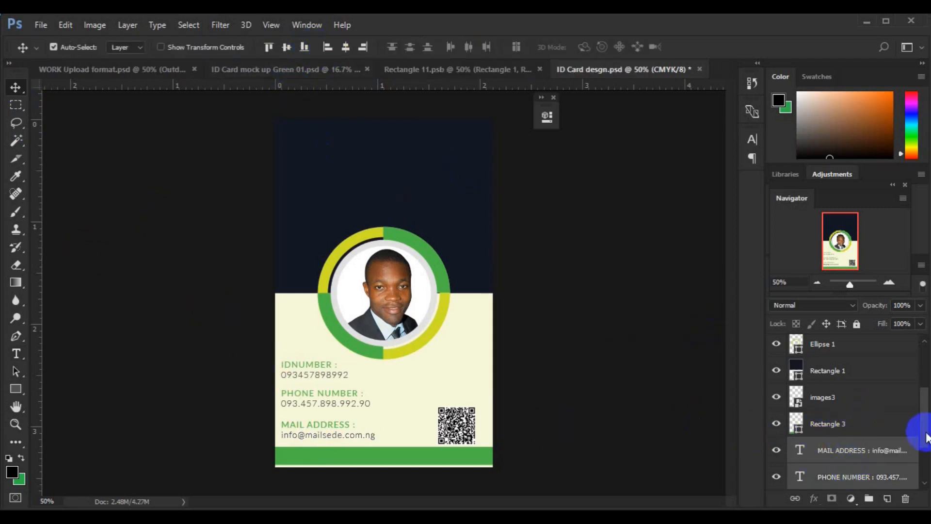
pyautogui.scroll(-2, 927, 436)
pyautogui.hotkey('ctrl', 'g')
# Group the contact details with IDNUMBER and place a copy of IDNUMBER to the right.
pyautogui.keyDown('ctrl'); pyautogui.click(886, 425); pyautogui.keyUp('ctrl')
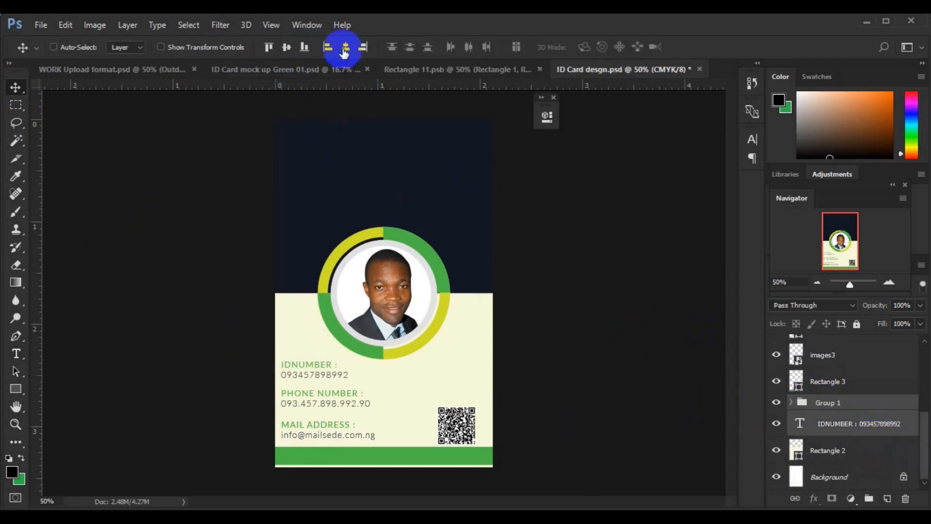
pyautogui.hotkey('ctrl', 'g')
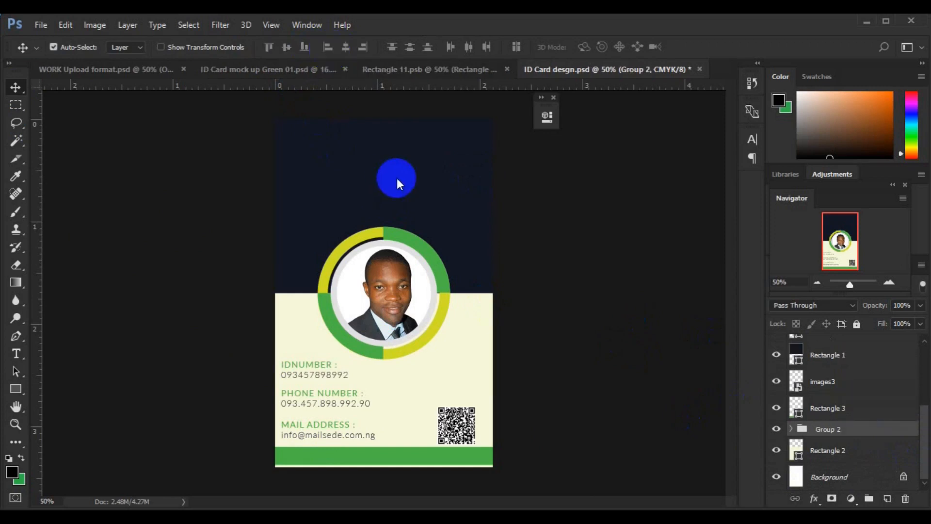
pyautogui.moveTo(342, 391); pyautogui.dragTo(457, 366)
# Replace the copied label with the cardholder's name in Heavy weight.
pyautogui.click(16, 354)
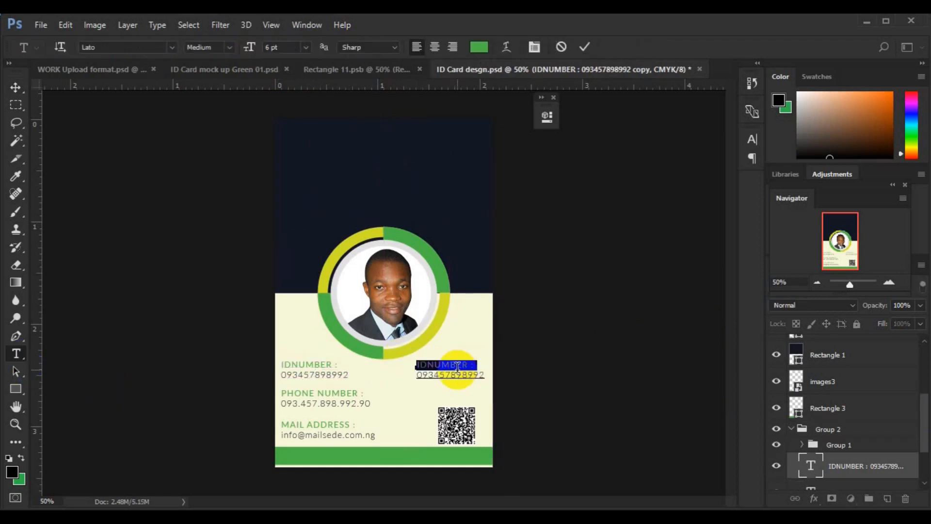
pyautogui.press('Left')
pyautogui.press('Right')
pyautogui.press('Right')
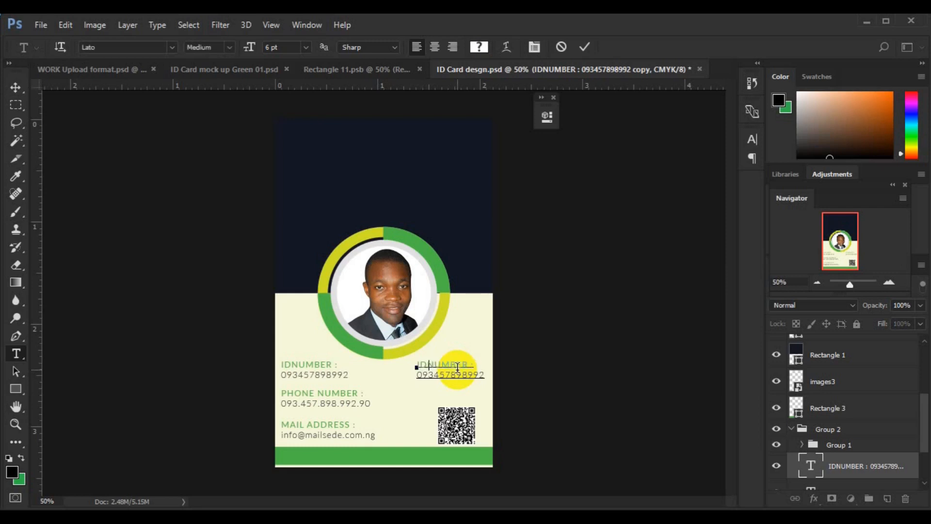
pyautogui.press('Right')
pyautogui.press('Right')
pyautogui.press('Right')
pyautogui.press('Right')
pyautogui.press('Right')
pyautogui.press('Right')
pyautogui.press('Delete')
pyautogui.press('BackSpace')
pyautogui.press('BackSpace')
pyautogui.press('BackSpace')
pyautogui.press('BackSpace')
pyautogui.press('BackSpace')
pyautogui.press('BackSpace')
pyautogui.press('BackSpace')
pyautogui.press('BackSpace')
pyautogui.press('BackSpace')
pyautogui.press('BackSpace')
pyautogui.hotkey('shift', 'Home')
pyautogui.click(231, 50)
pyautogui.click(241, 205)
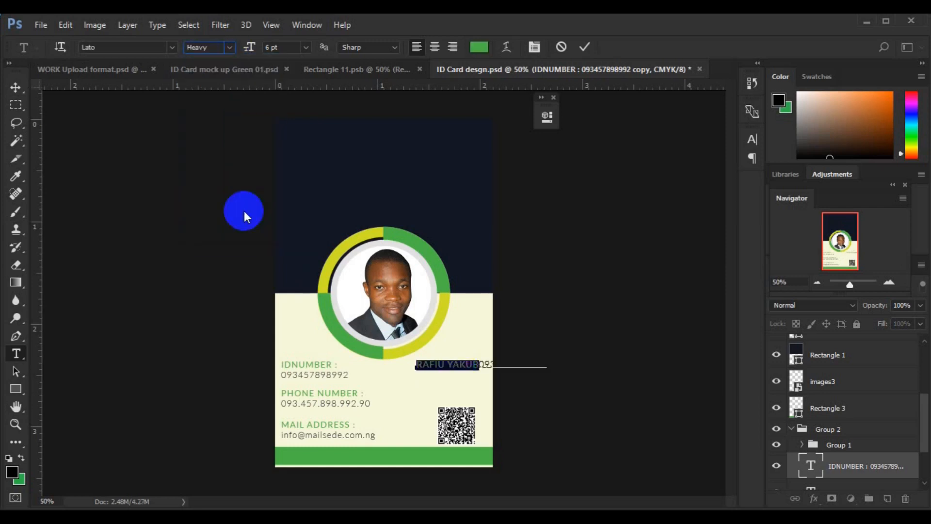
# Replace the number line beneath the name with the job title text.
pyautogui.click(482, 363)
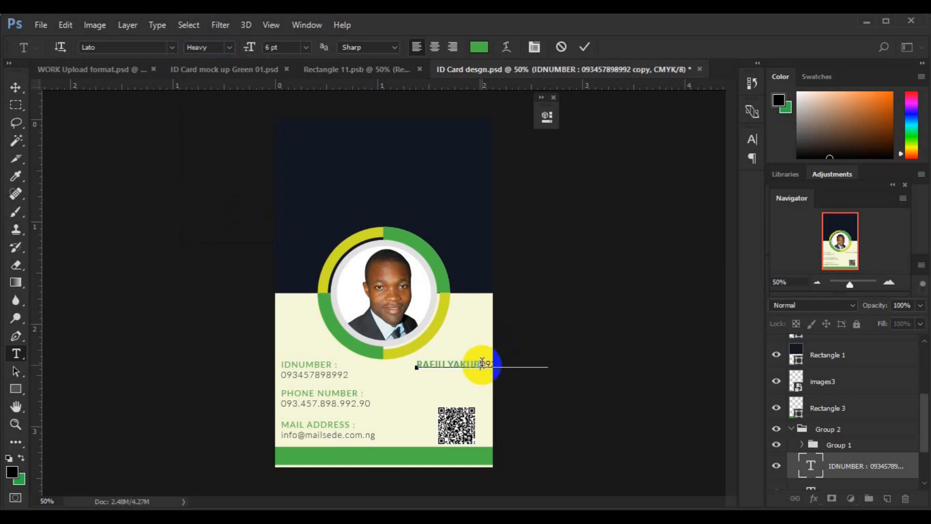
pyautogui.hotkey('shift', 'Home')
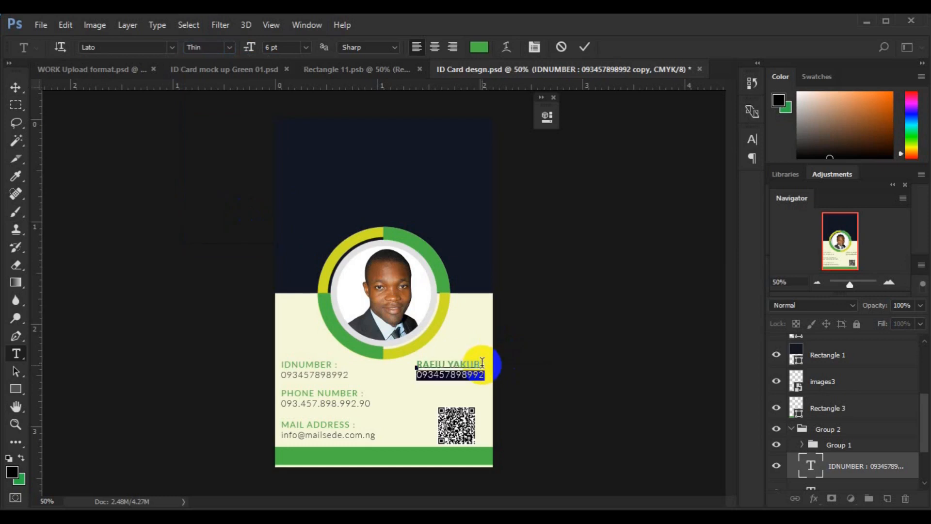
pyautogui.press('Left')
pyautogui.press('Right')
pyautogui.press('Right')
pyautogui.press('Right')
pyautogui.press('Right')
pyautogui.press('Right')
pyautogui.press('Right')
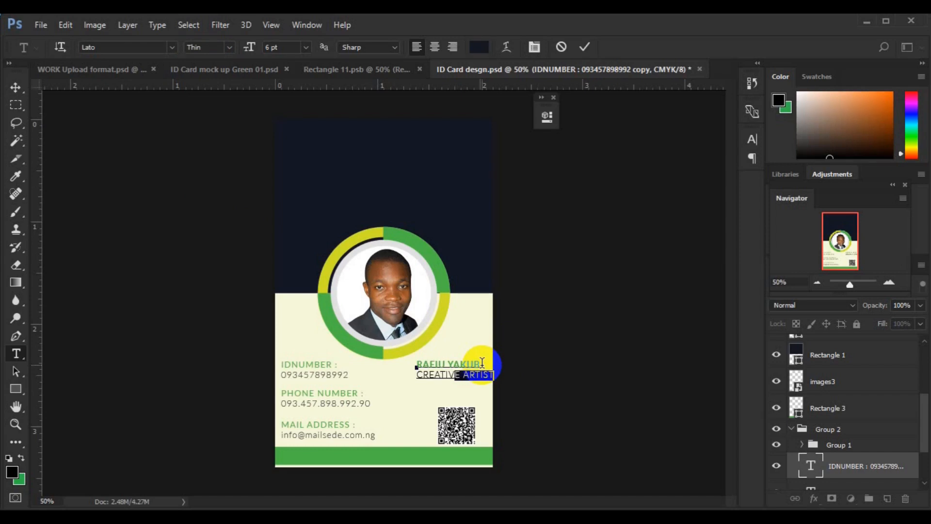
pyautogui.press('BackSpace')
pyautogui.write('VE')
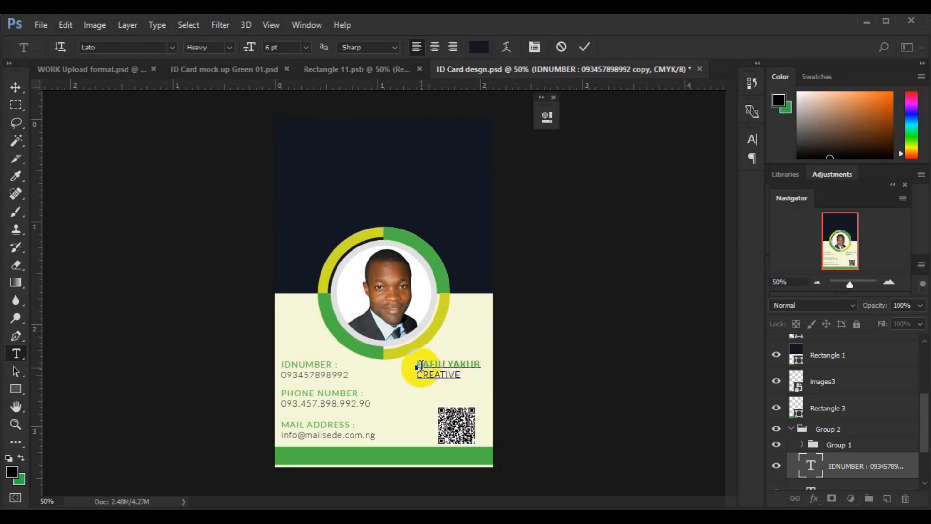
# Set the name line to 8 pt green and shift the block left.
pyautogui.moveTo(420, 365); pyautogui.dragTo(483, 365)
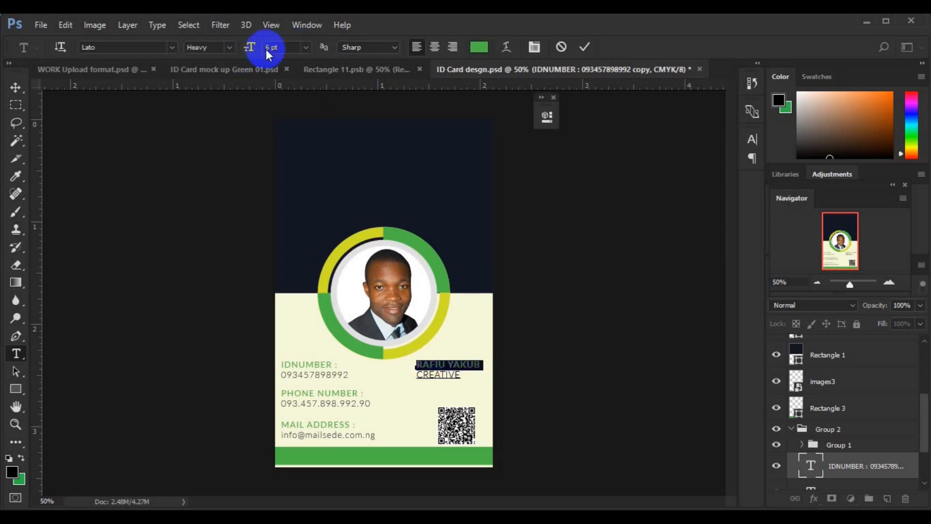
pyautogui.click(305, 47)
pyautogui.click(307, 161)
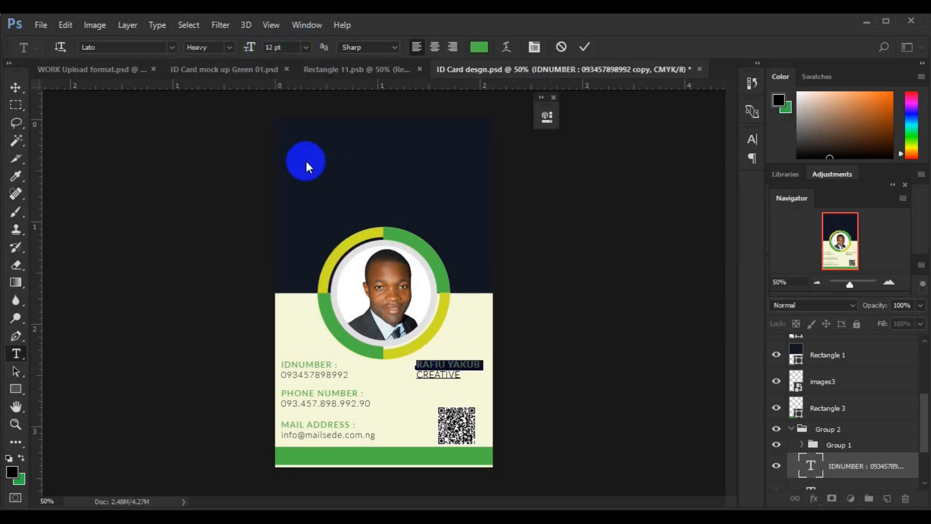
pyautogui.click(306, 47)
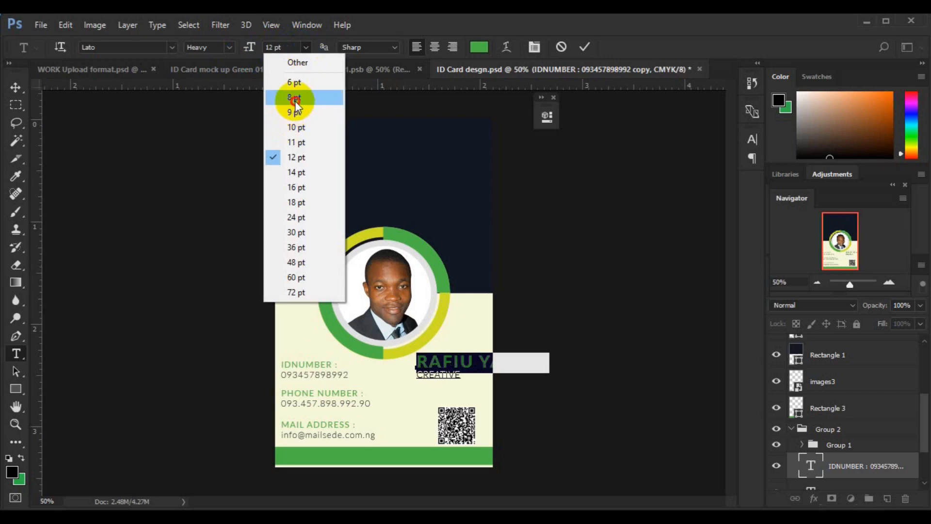
pyautogui.click(295, 101)
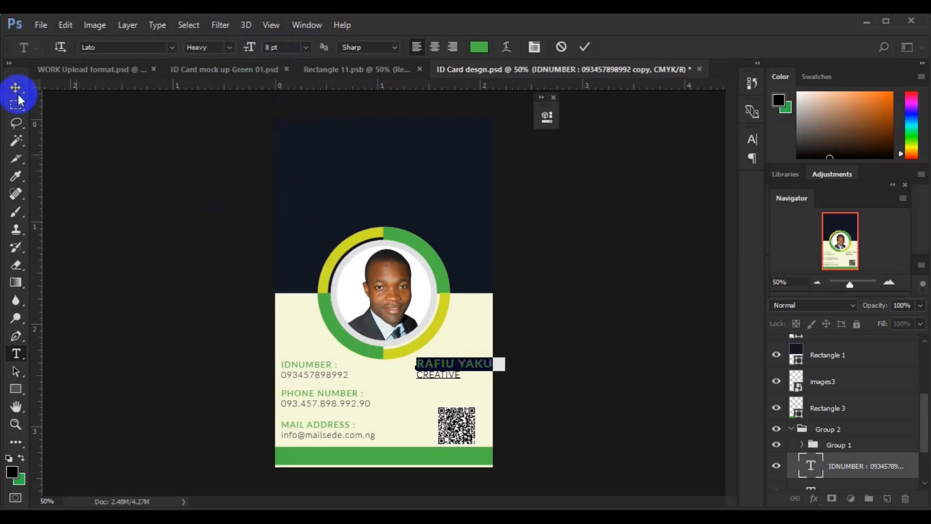
pyautogui.click(479, 47)
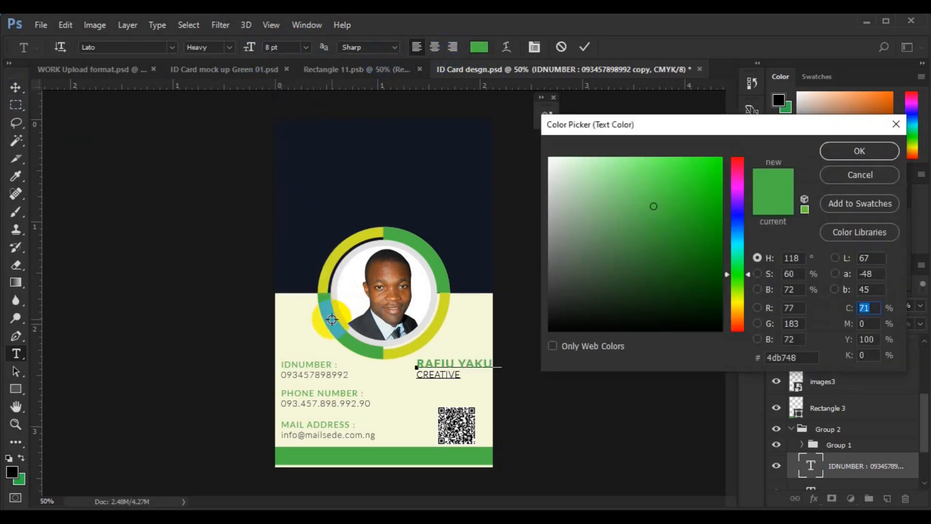
pyautogui.click(858, 152)
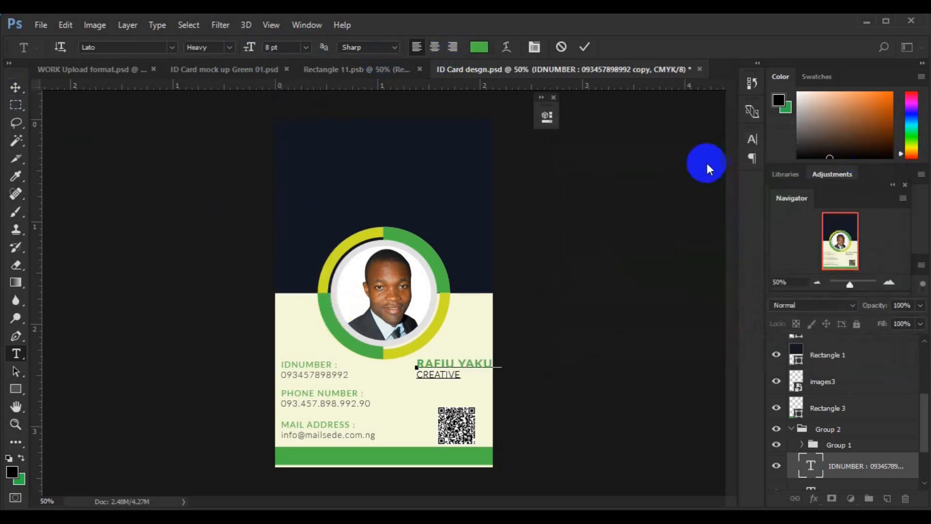
pyautogui.moveTo(439, 377); pyautogui.dragTo(422, 378)
# Complete the title as 'CREATIVE ARTIST' and move the name layer above Group 2.
pyautogui.click(17, 353)
pyautogui.click(446, 375)
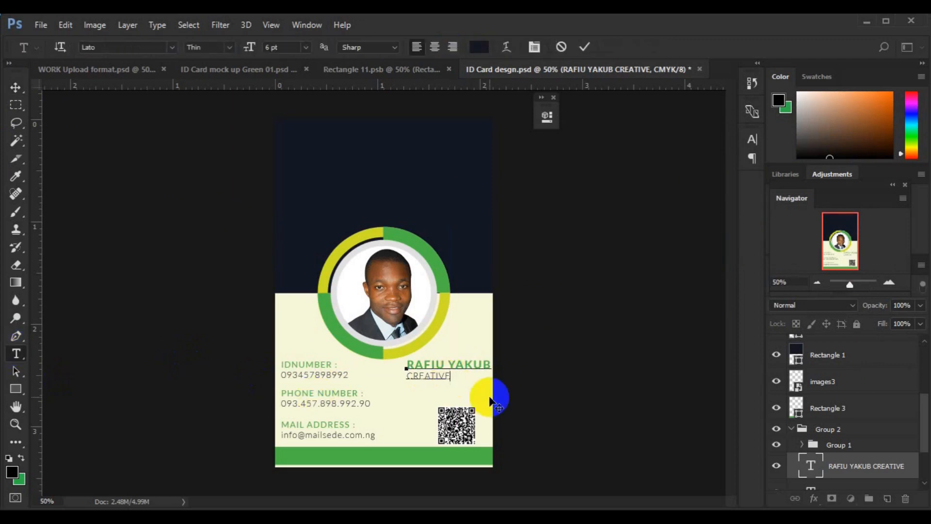
pyautogui.write('ARTIST')
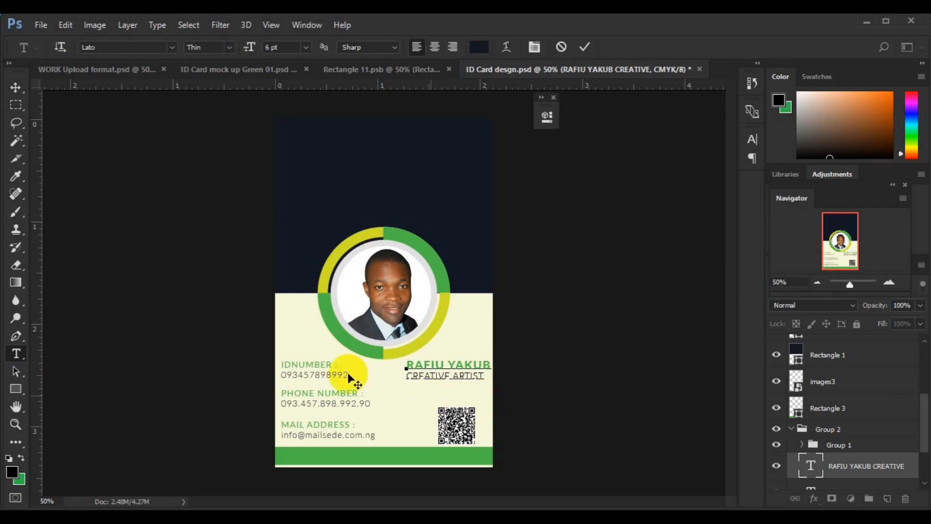
pyautogui.click(15, 88)
pyautogui.moveTo(447, 378); pyautogui.dragTo(447, 383)
pyautogui.moveTo(807, 466); pyautogui.dragTo(814, 418)
pyautogui.click(792, 456)
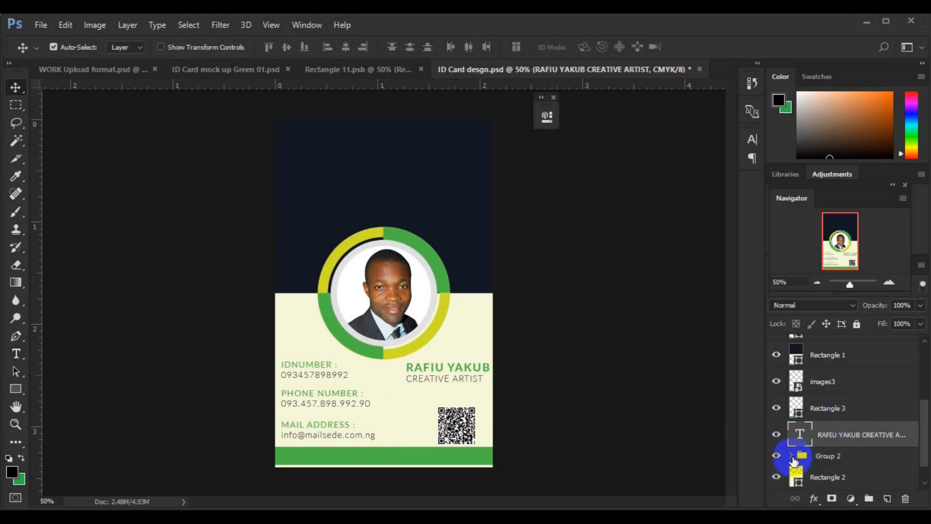
# Top-align the name with the details, group them, and centre the group on the card.
pyautogui.click(824, 459)
pyautogui.click(273, 48)
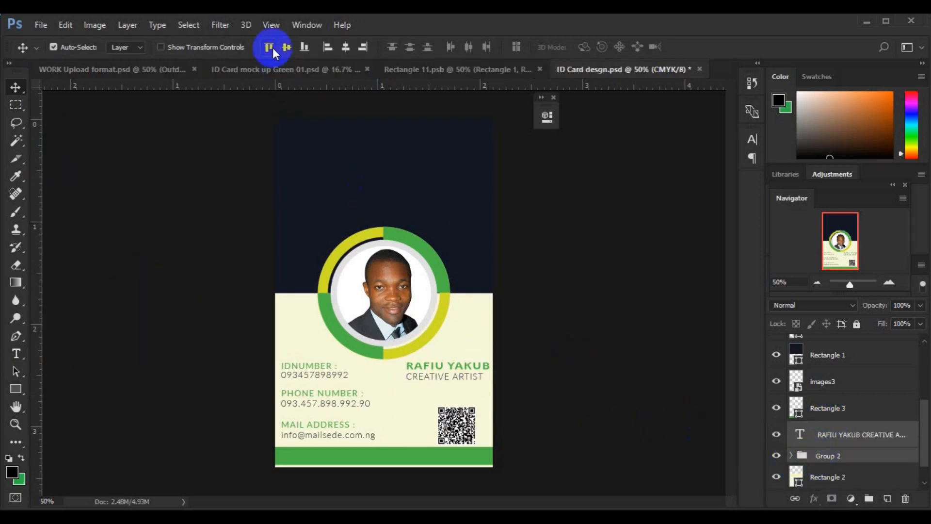
pyautogui.hotkey('ctrl', 'g')
pyautogui.press('Down')
pyautogui.press('Down')
pyautogui.press('Down')
pyautogui.press('Down')
pyautogui.hotkey('ctrl', 'a')
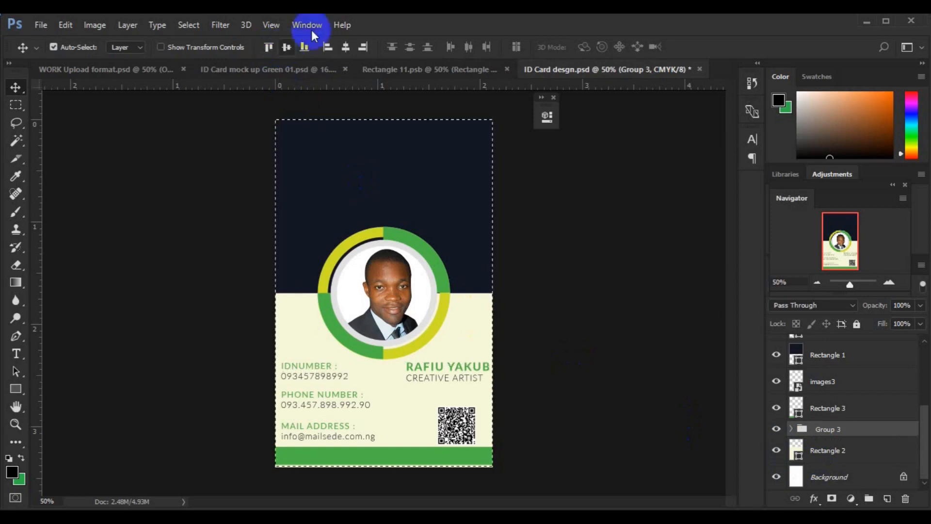
pyautogui.click(345, 47)
pyautogui.hotkey('ctrl', 'd')
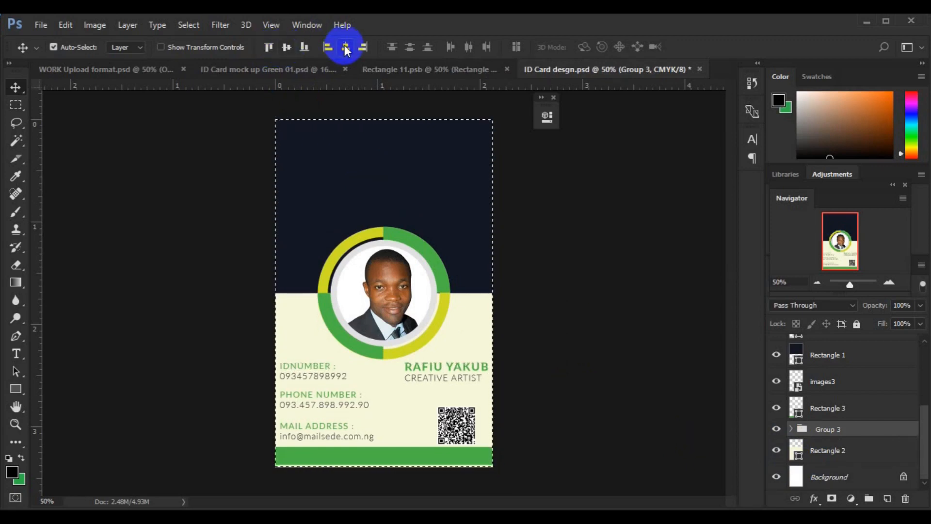
pyautogui.click(371, 457)
pyautogui.click(887, 498)
pyautogui.click(16, 353)
pyautogui.click(308, 457)
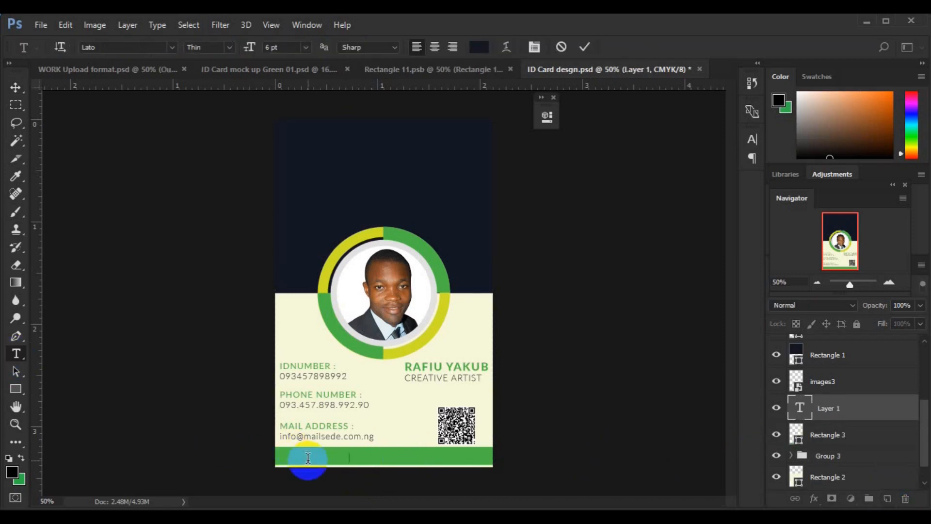
pyautogui.hotkey('ctrl', 'a')
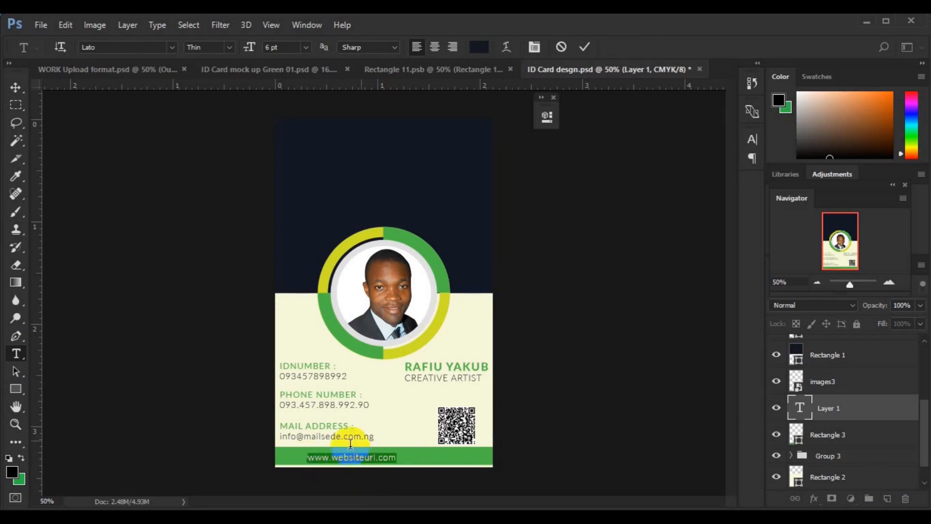
pyautogui.click(479, 47)
pyautogui.click(298, 307)
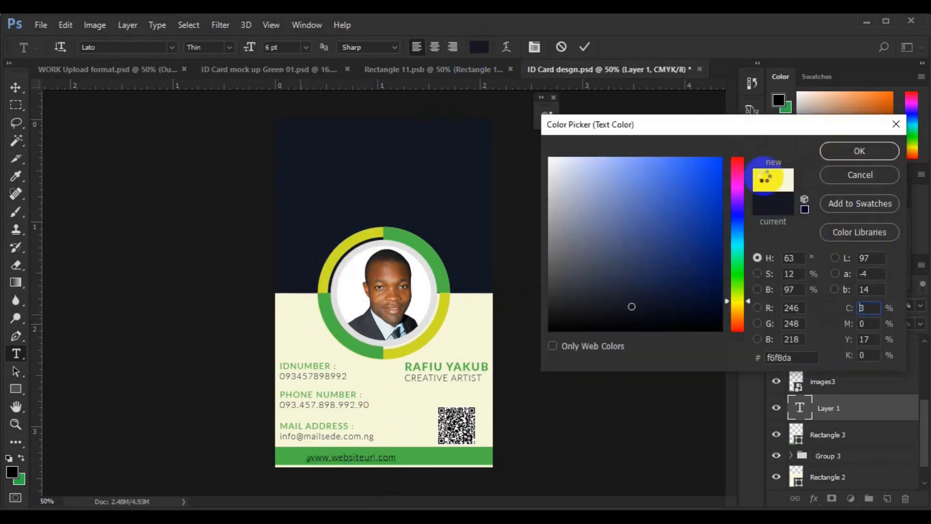
pyautogui.click(854, 154)
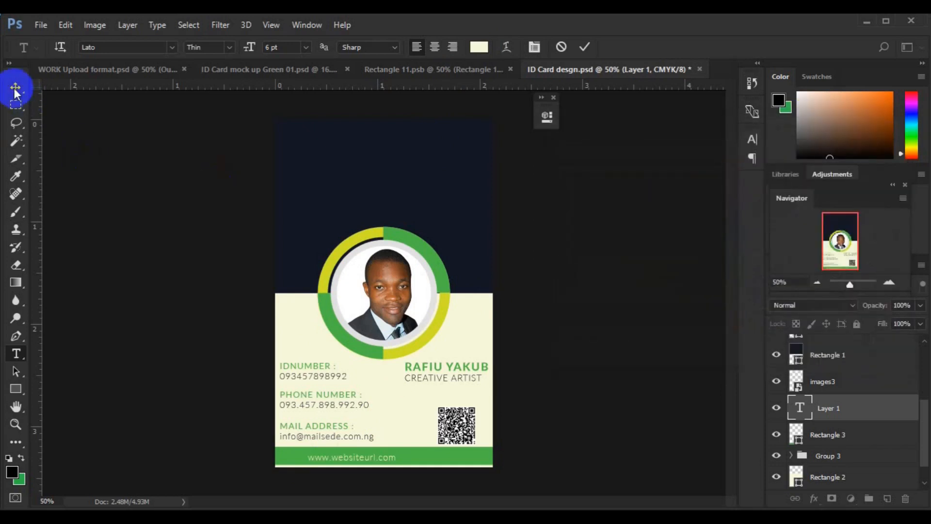
pyautogui.keyDown('ctrl'); pyautogui.click(849, 435); pyautogui.keyUp('ctrl')
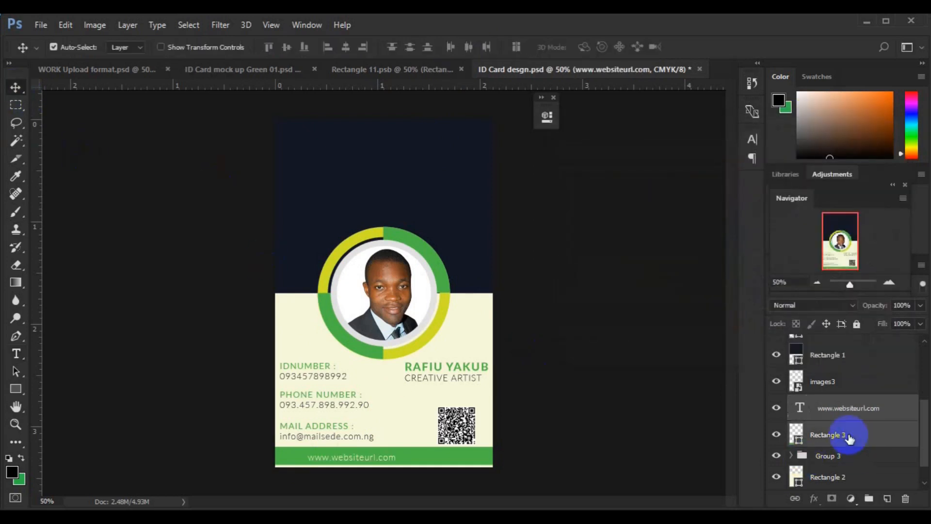
# Centre the URL on the footer and draw a custom logo shape at the card's top left.
pyautogui.click(347, 50)
pyautogui.click(338, 192)
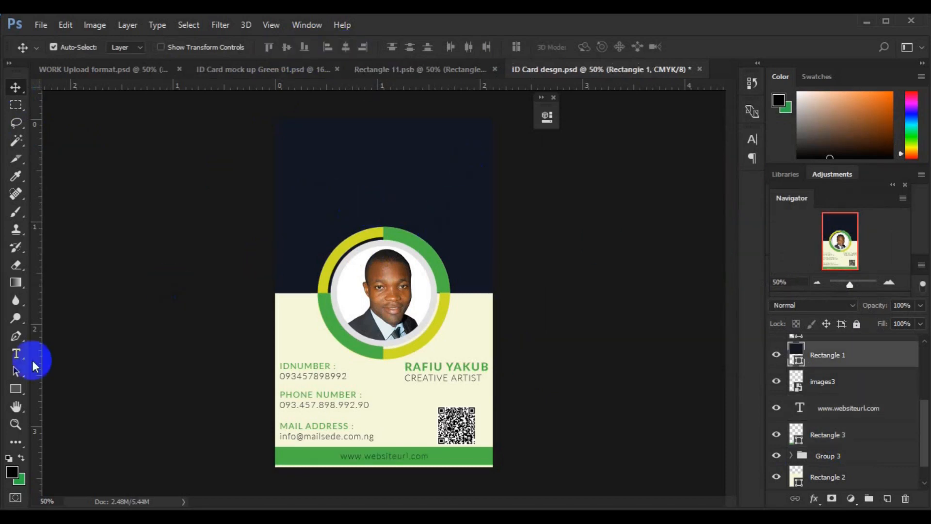
pyautogui.click(19, 392)
pyautogui.rightClick(18, 392)
pyautogui.click(73, 451)
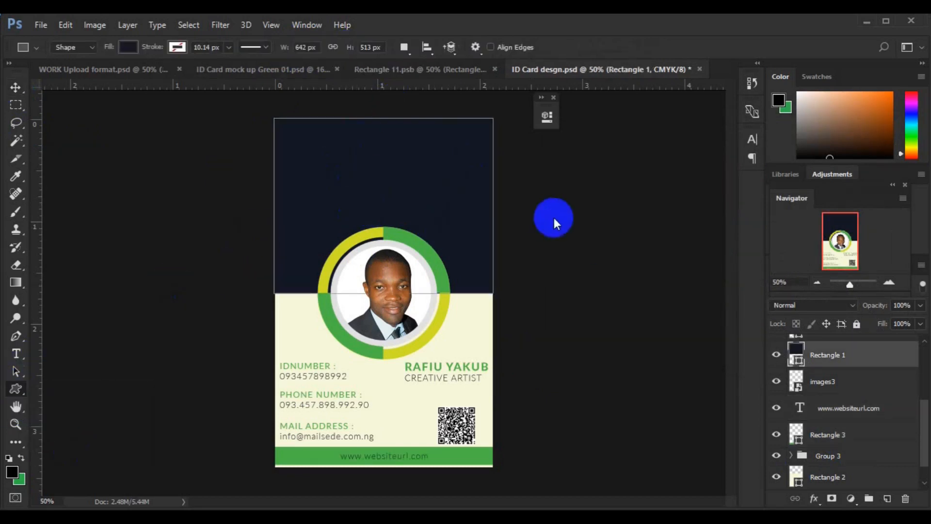
pyautogui.click(887, 499)
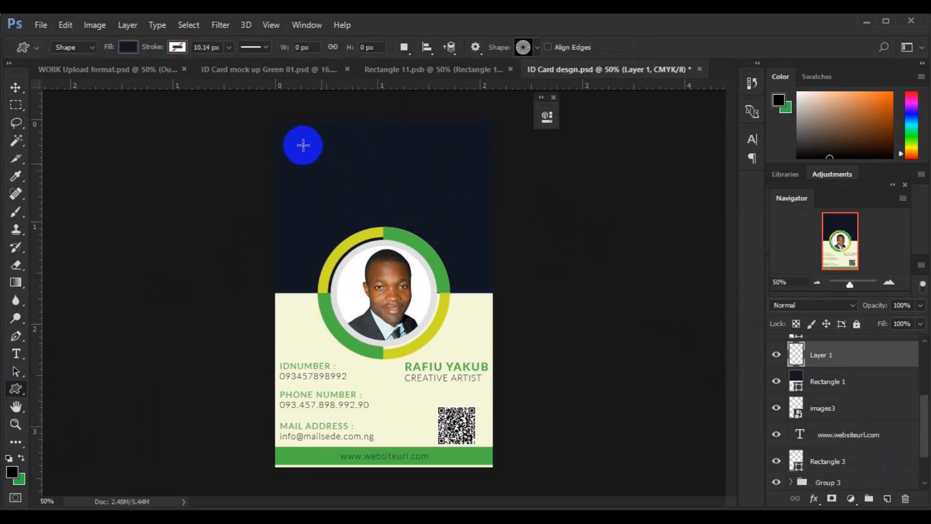
pyautogui.moveTo(295, 149); pyautogui.dragTo(328, 188)
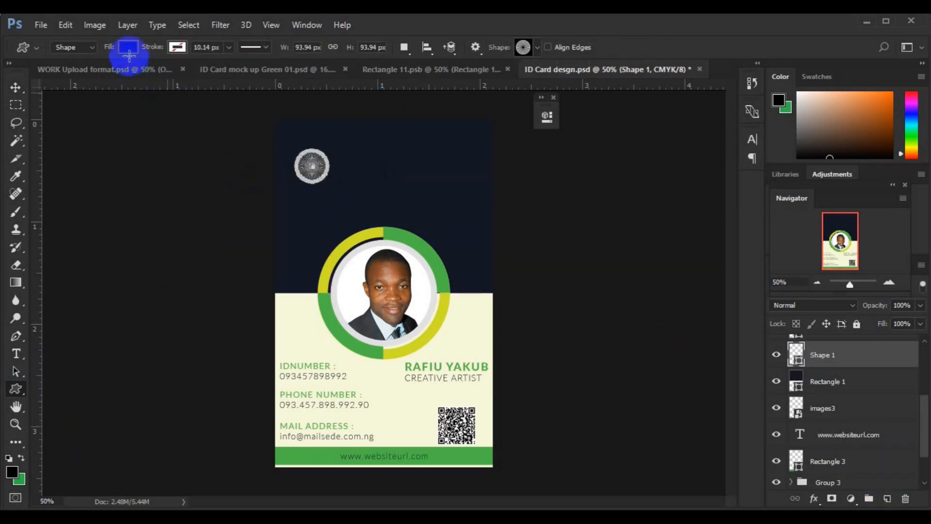
# Fill the logo shape with the green sampled from the photo ring.
pyautogui.click(128, 47)
pyautogui.click(193, 78)
pyautogui.click(330, 322)
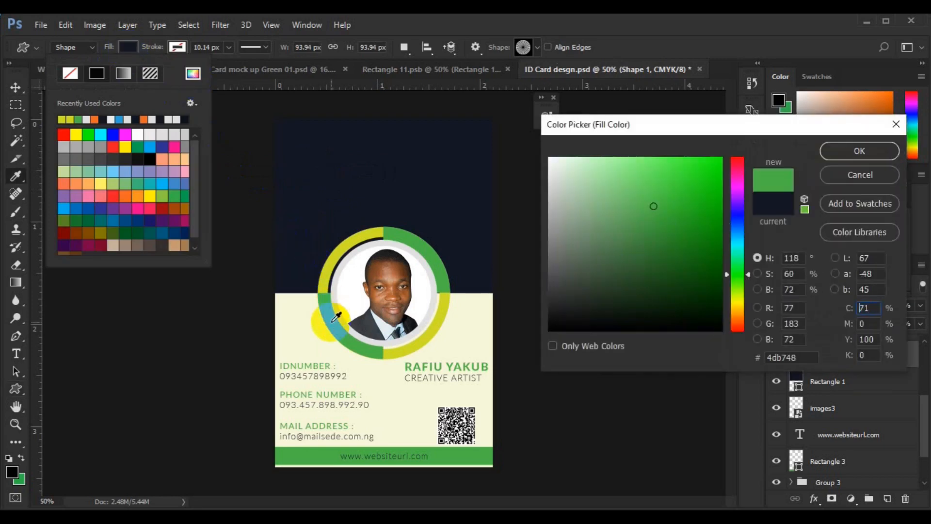
pyautogui.click(834, 154)
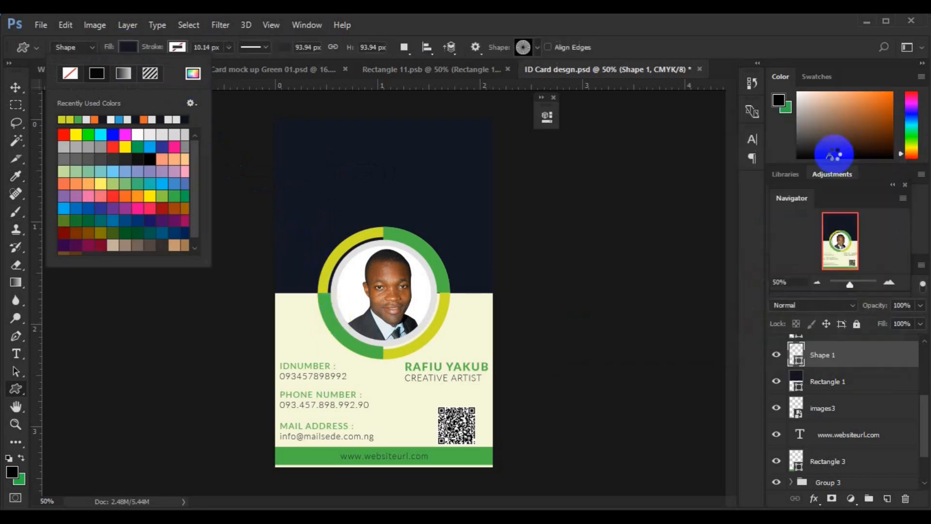
pyautogui.click(15, 90)
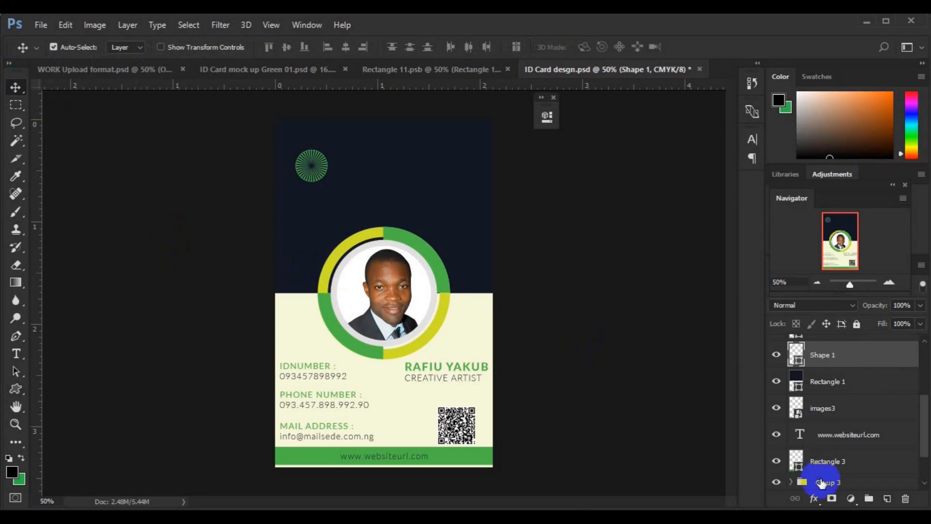
# Add 'Logo Name' text beside the logo in cream Lato Medium.
pyautogui.click(887, 498)
pyautogui.press('t')
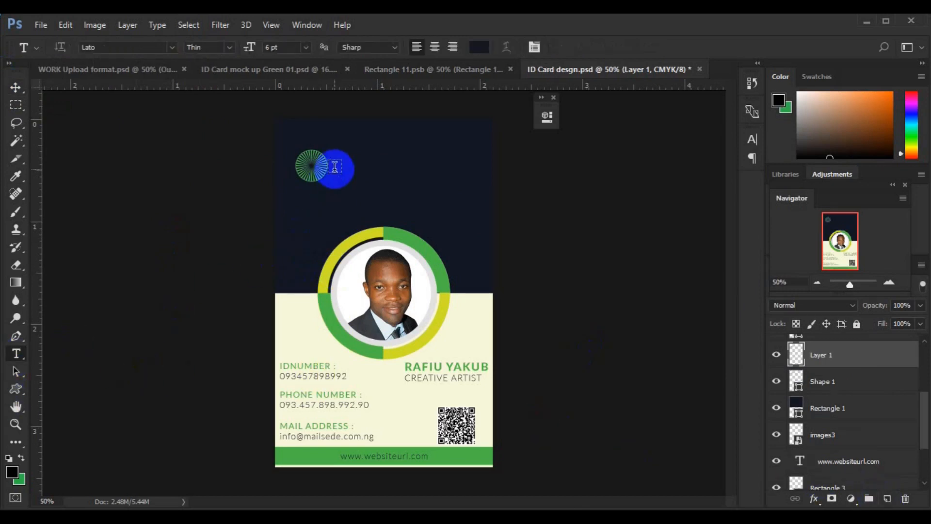
pyautogui.click(335, 167)
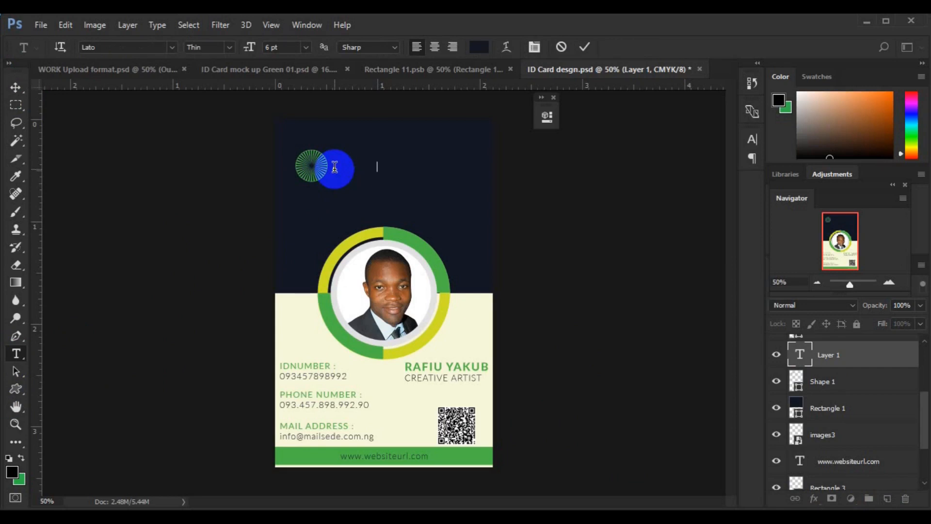
pyautogui.click(478, 50)
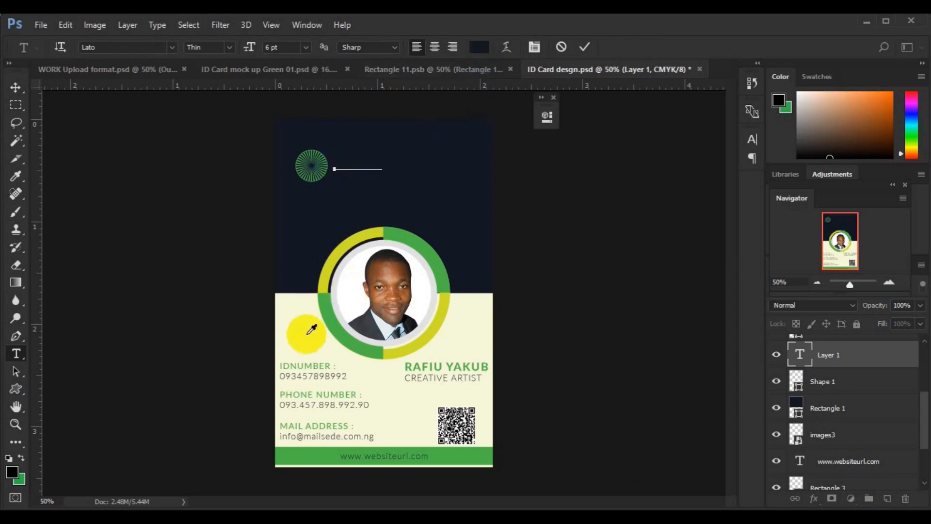
pyautogui.click(307, 334)
pyautogui.click(882, 152)
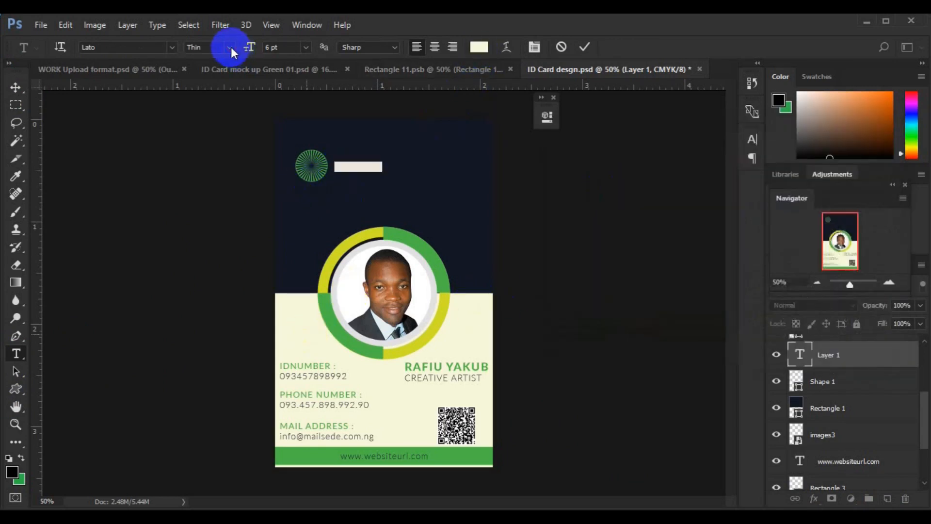
pyautogui.click(230, 48)
pyautogui.click(221, 140)
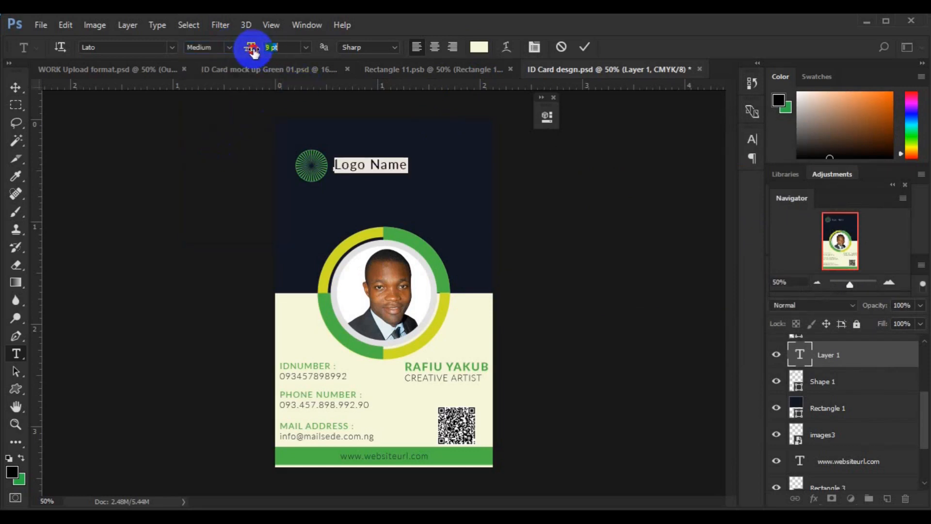
pyautogui.click(16, 92)
pyautogui.click(316, 170)
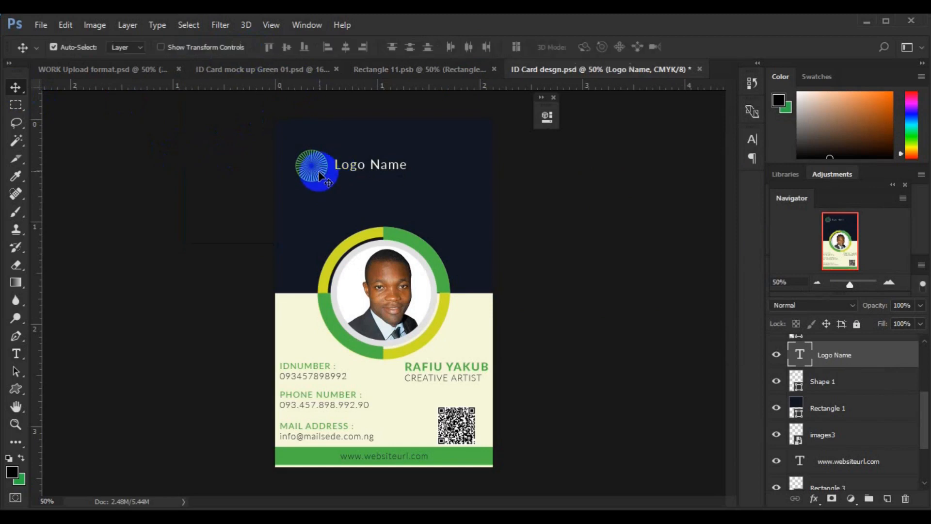
# Scale the logo shape down to about 92%.
pyautogui.hotkey('ctrl', 't')
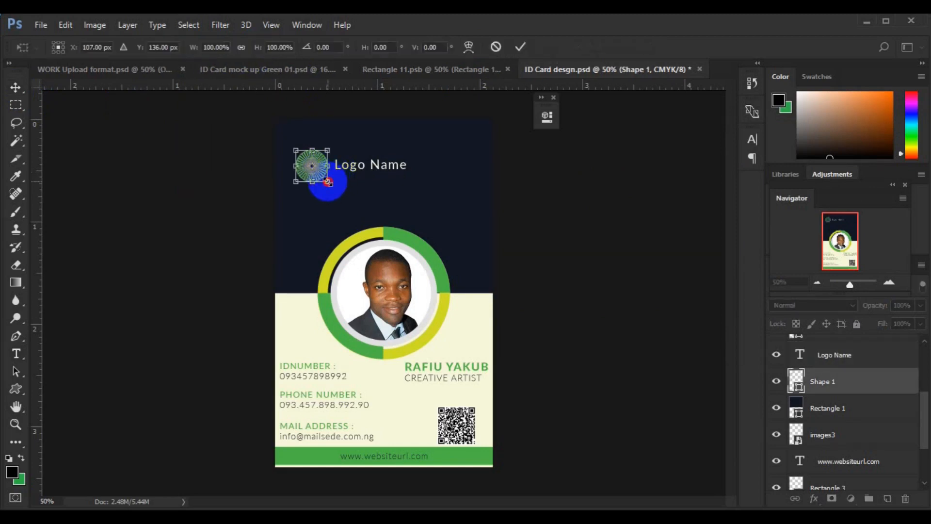
pyautogui.moveTo(325, 181); pyautogui.dragTo(323, 180)
pyautogui.press('Return')
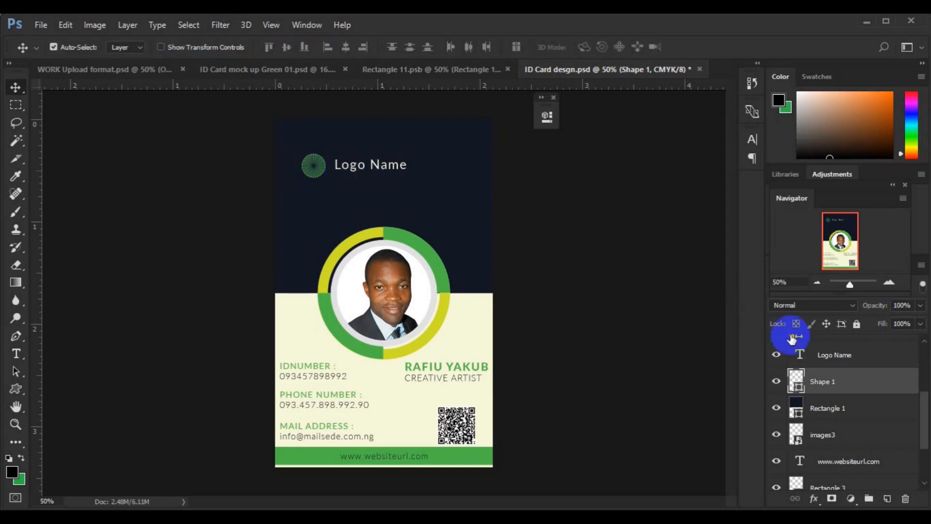
# Vertically centre the logo with Logo Name, group them as Group 4, and shift left.
pyautogui.keyDown('ctrl'); pyautogui.click(828, 357); pyautogui.keyUp('ctrl')
pyautogui.click(288, 48)
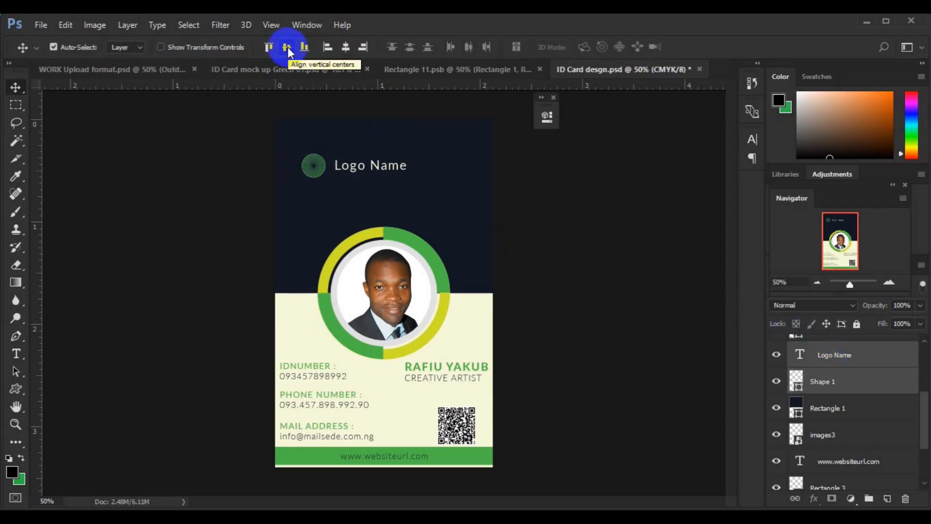
pyautogui.hotkey('ctrl', 'g')
pyautogui.hotkey('ctrl', 't')
pyautogui.moveTo(373, 167); pyautogui.dragTo(357, 171)
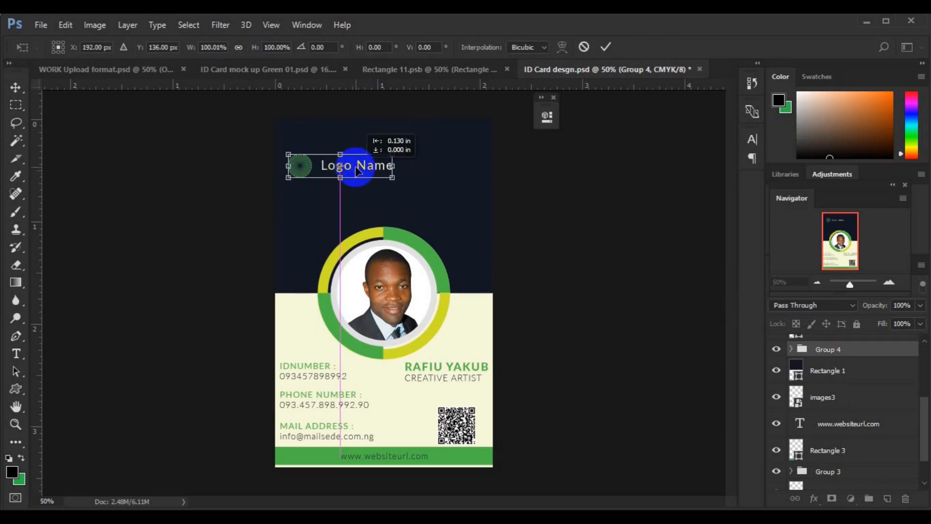
pyautogui.press('Return')
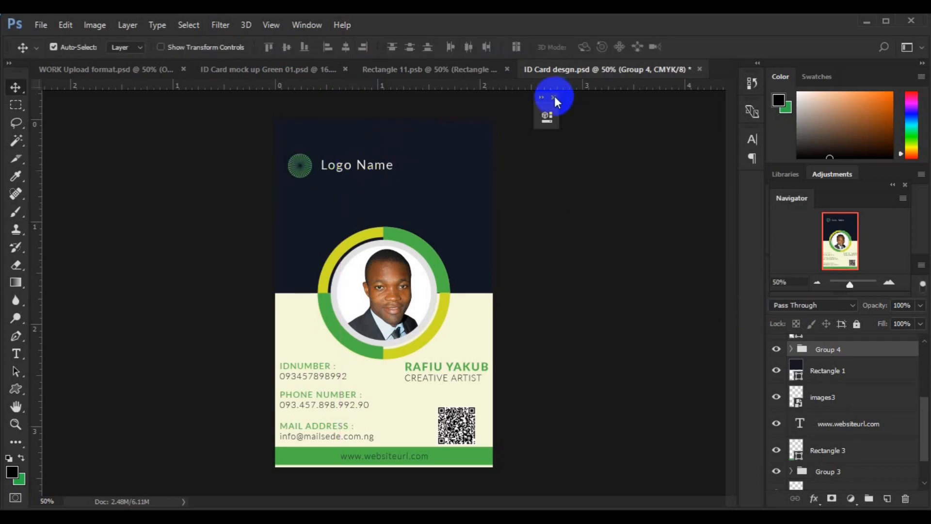